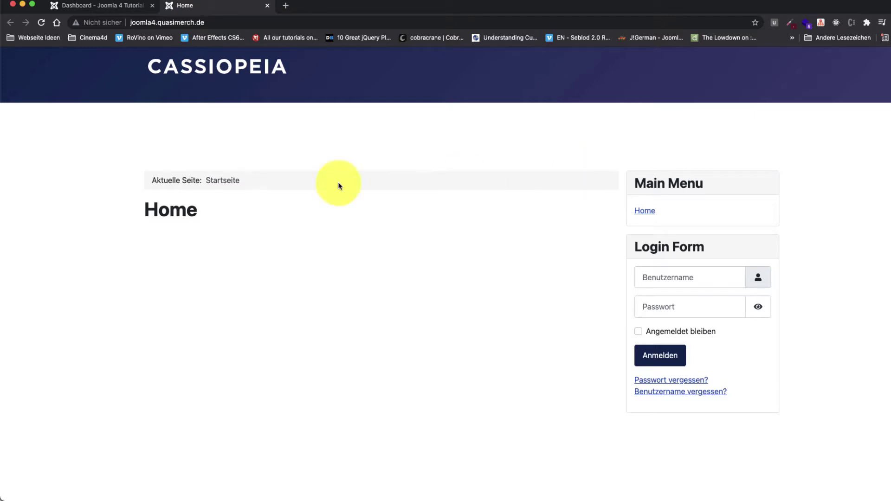
Step: Compare the administration's menu list with the website's Main Menu and open its Home entry on the front end
left_click(215, 22)
double_click(215, 22)
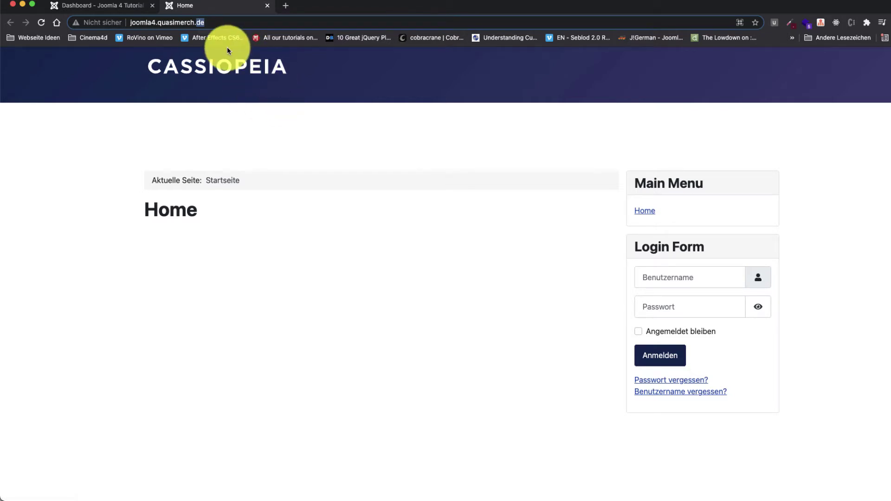
left_click(102, 6)
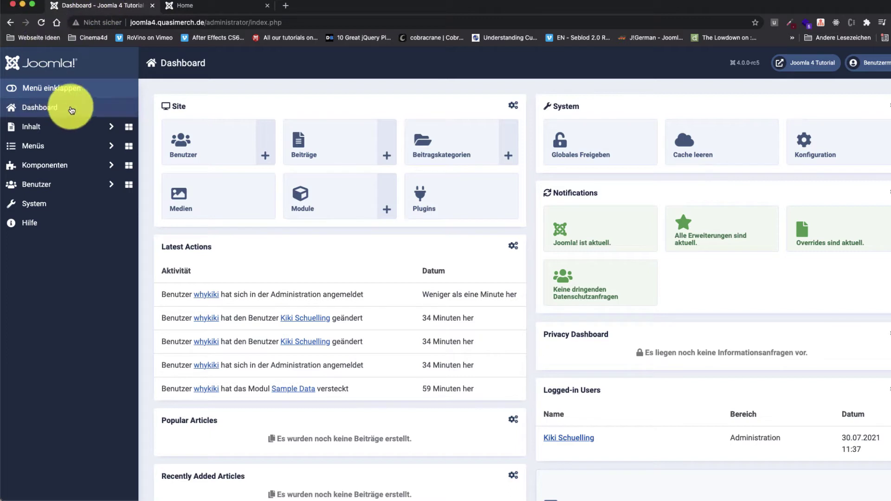
left_click(112, 149)
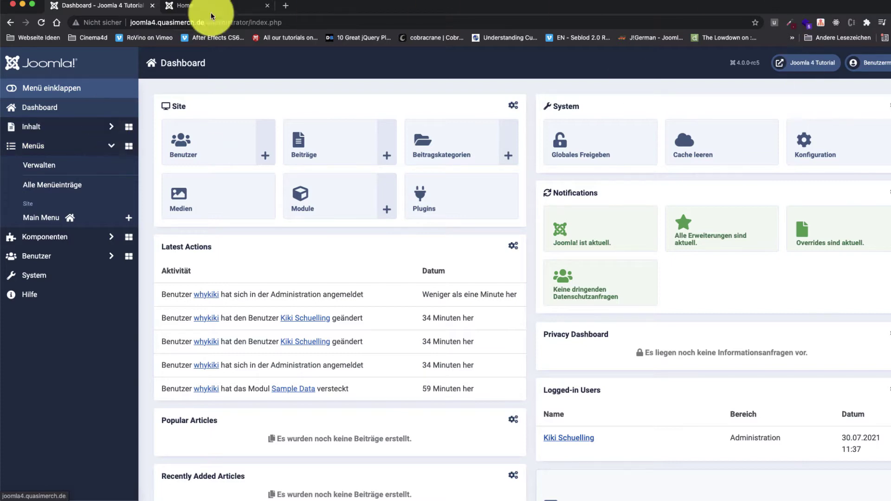
left_click(187, 12)
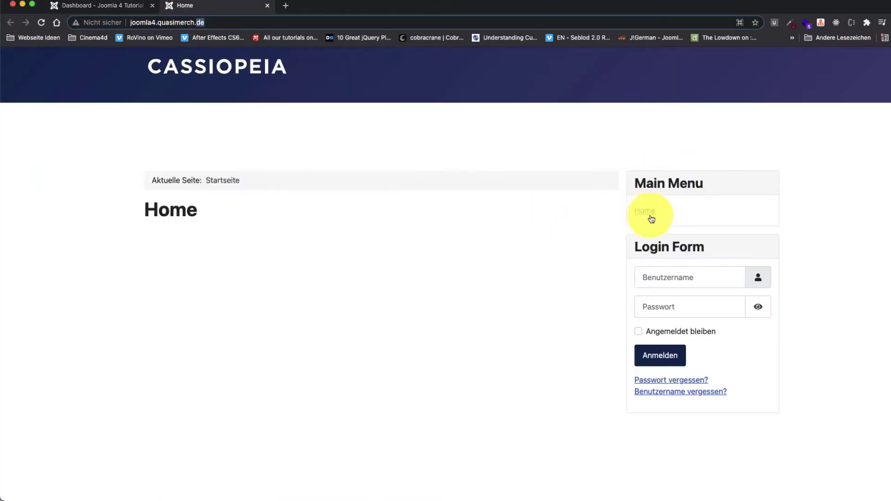
left_click_drag(634, 183, 721, 183)
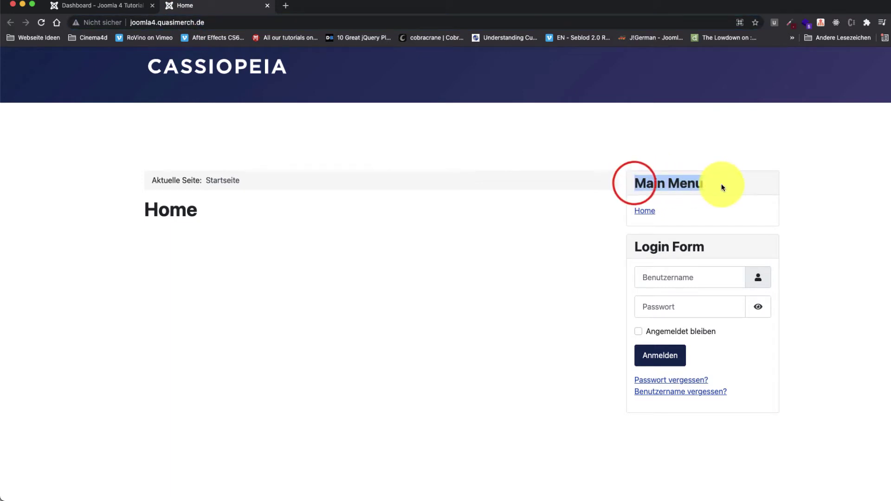
left_click(645, 212)
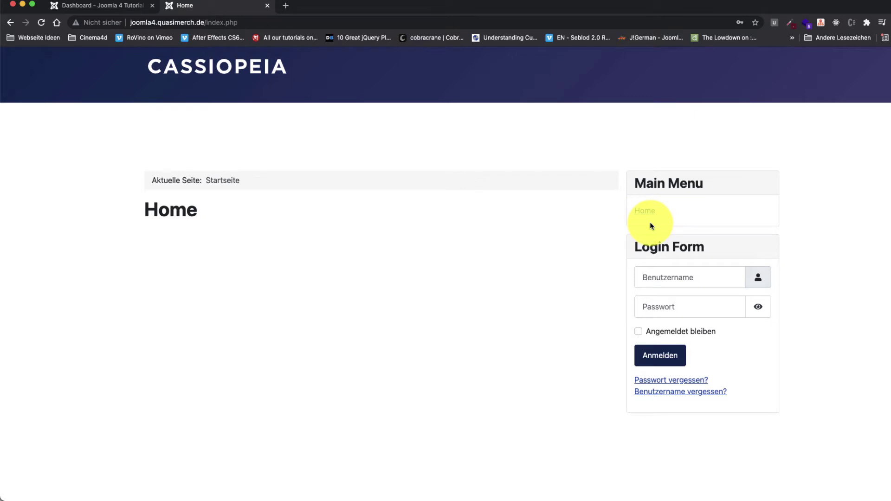
Step: In the administration, start a new entry in the Main Menu and title it "Testbeitrag"
left_click(80, 6)
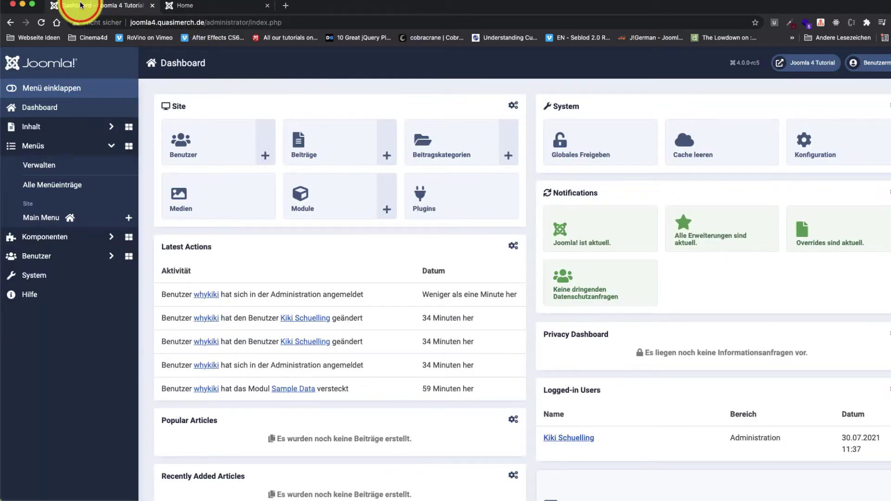
left_click(56, 152)
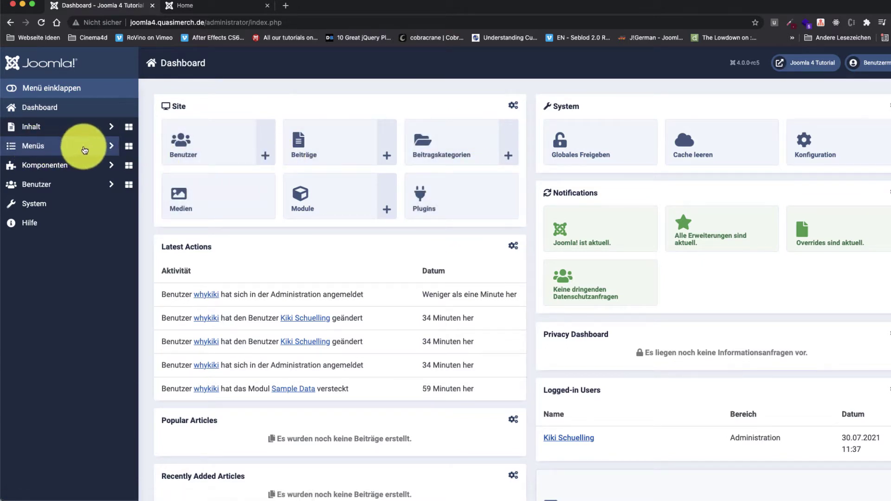
left_click(112, 148)
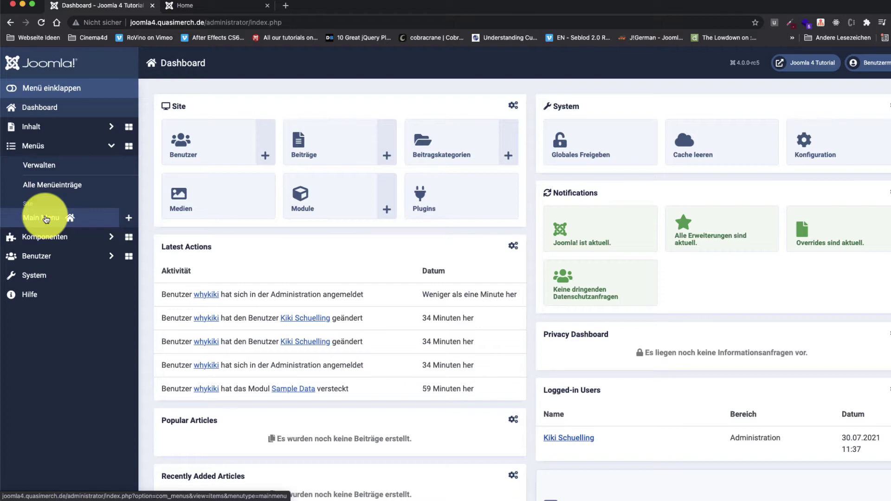
left_click(131, 220)
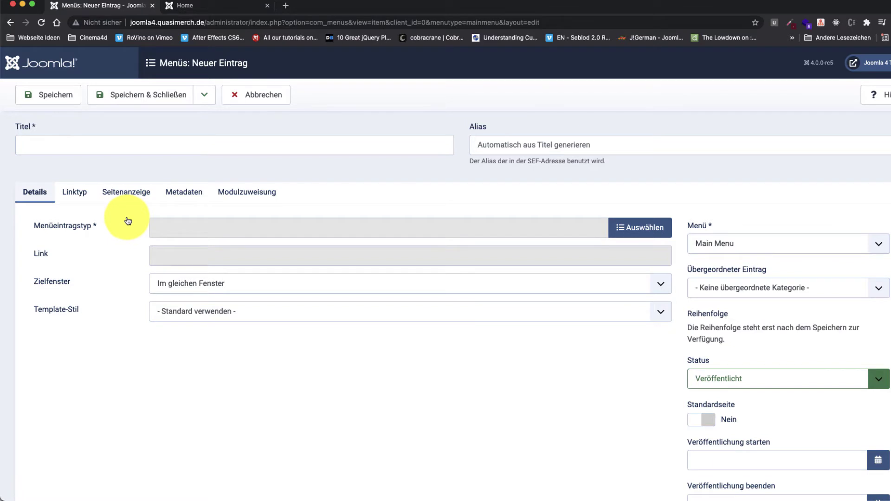
left_click(69, 145)
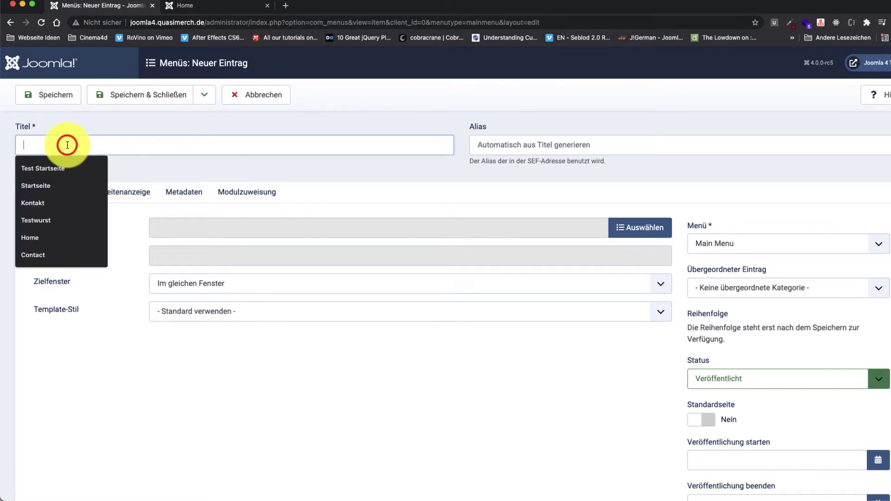
type("Testbeitrag")
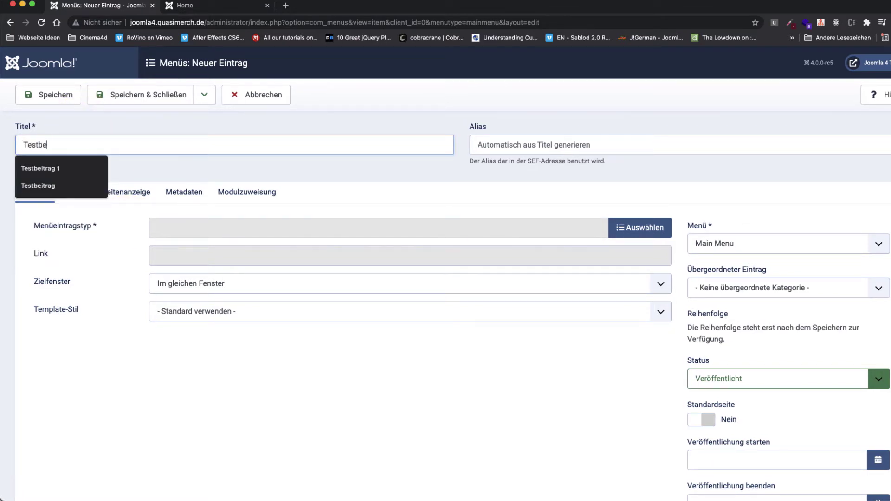
left_click(100, 124)
Step: Examine the Alias field and its hint against the entry's title and the website's front-end address
left_click(504, 145)
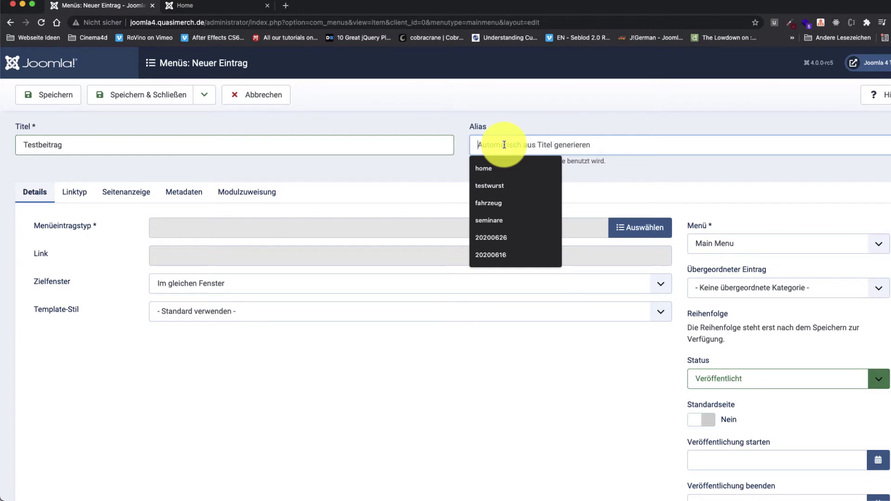
scroll(377, 139, "down", 1)
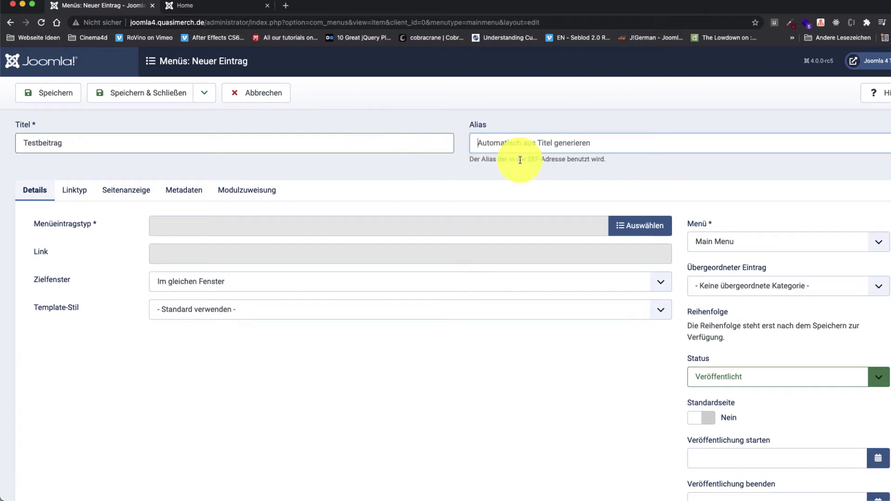
left_click(469, 159)
left_click_drag(469, 159, 605, 166)
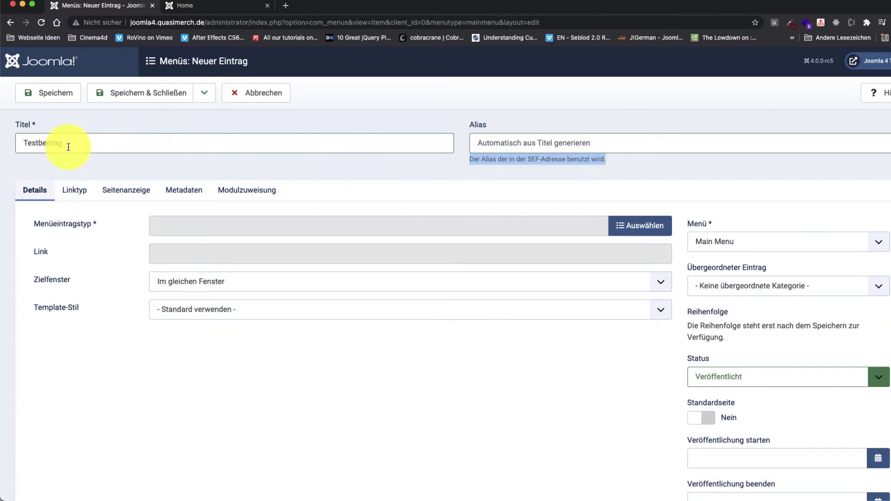
double_click(100, 143)
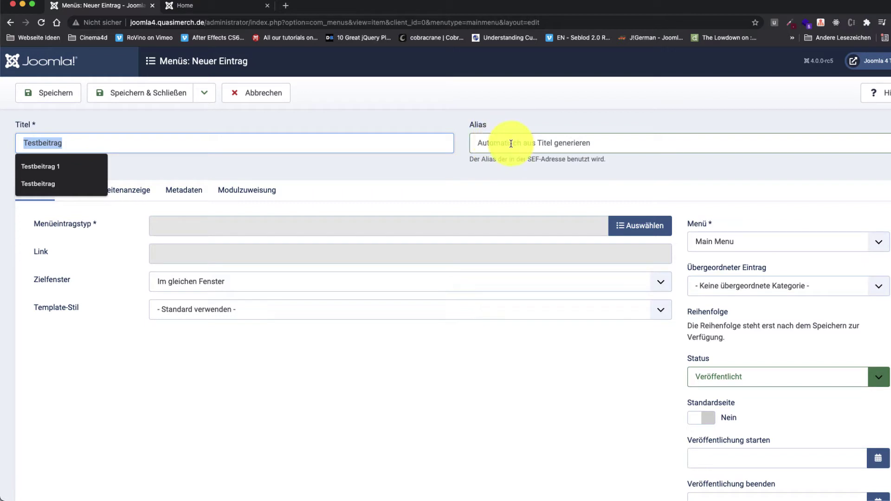
left_click(221, 13)
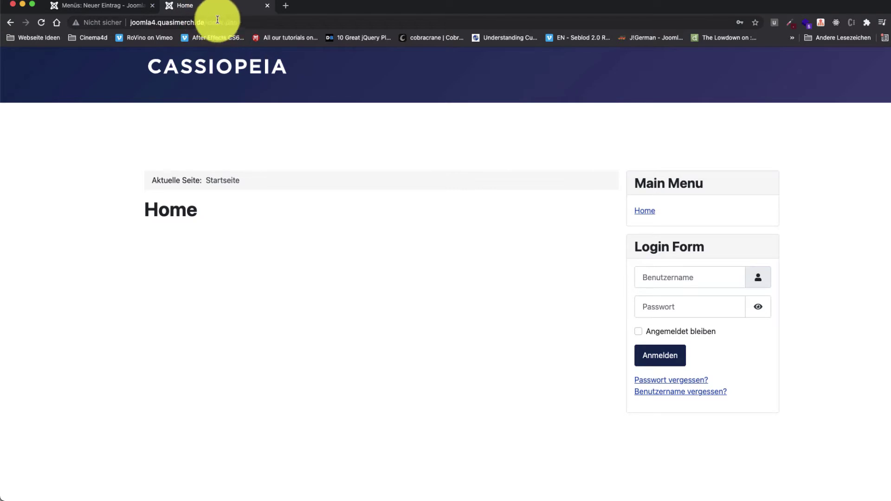
left_click(84, 6)
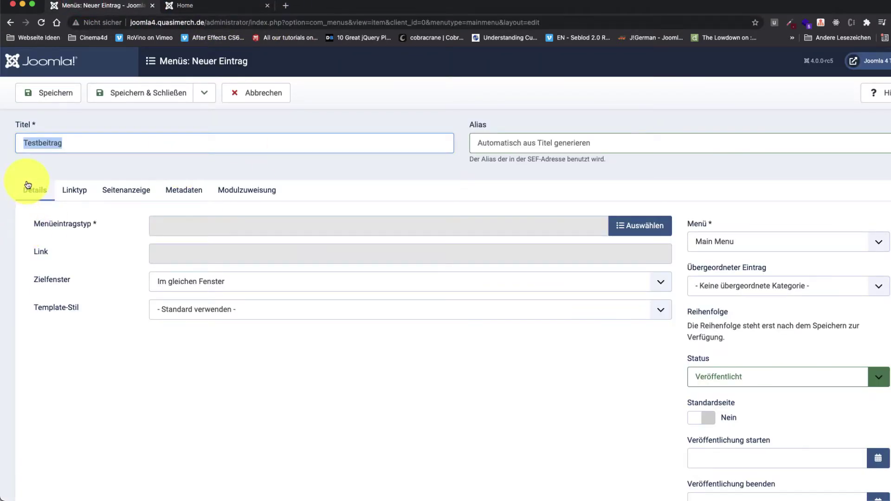
Step: Set the menu entry's type to "Einzelner Beitrag" from the Beiträge group
scroll(770, 343, "down", 1)
scroll(769, 342, "down", 2)
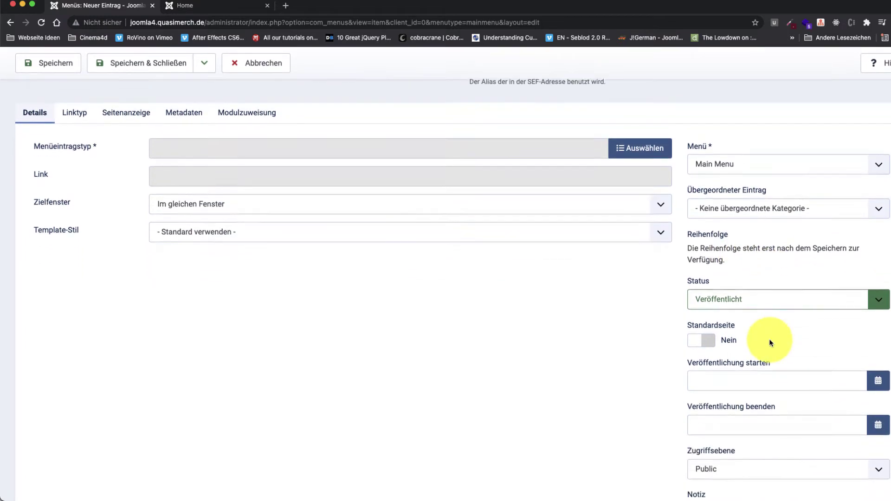
scroll(769, 342, "up", 2)
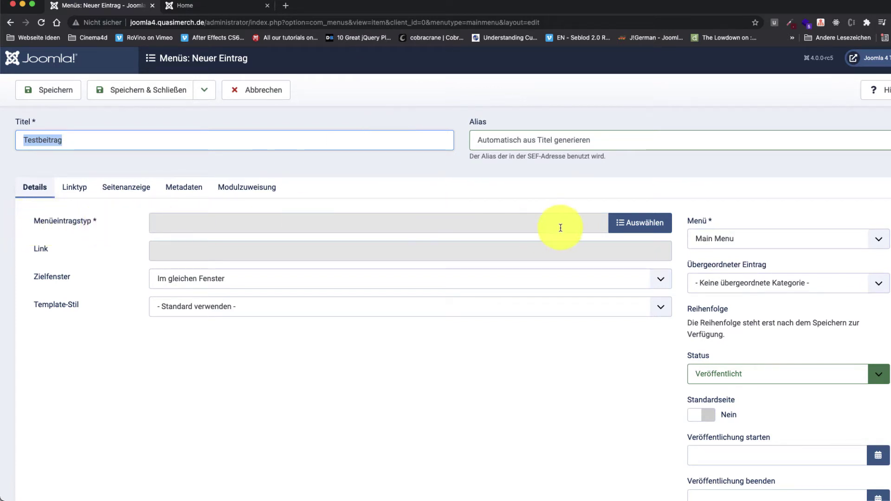
left_click(641, 225)
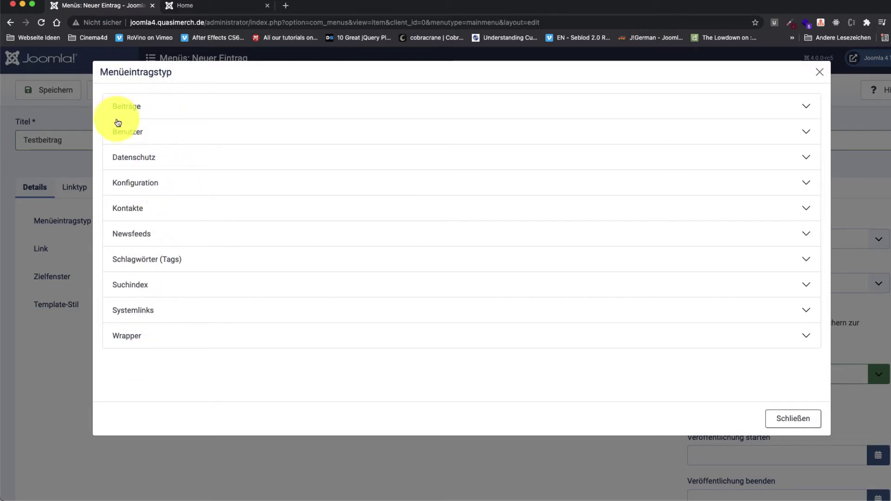
left_click(808, 110)
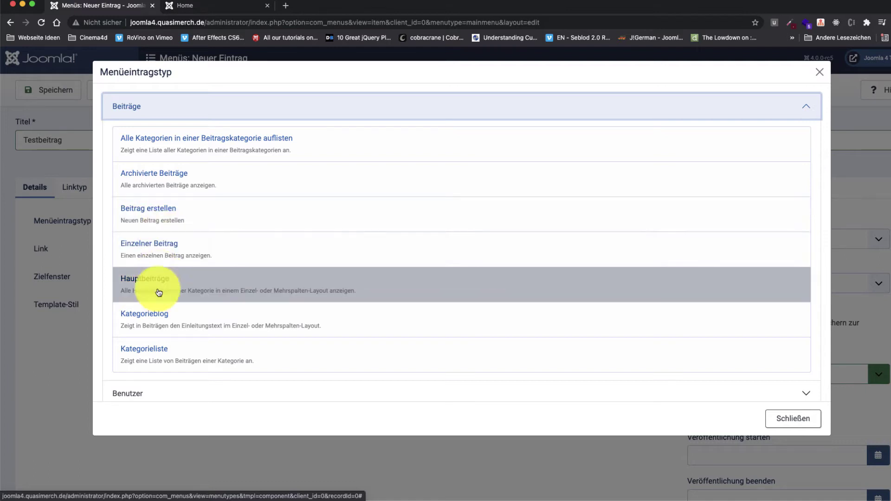
left_click(176, 250)
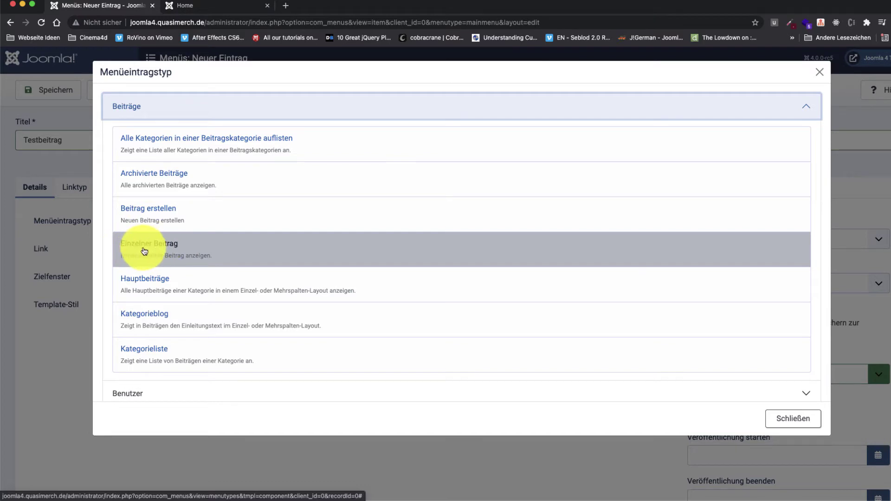
left_click(157, 247)
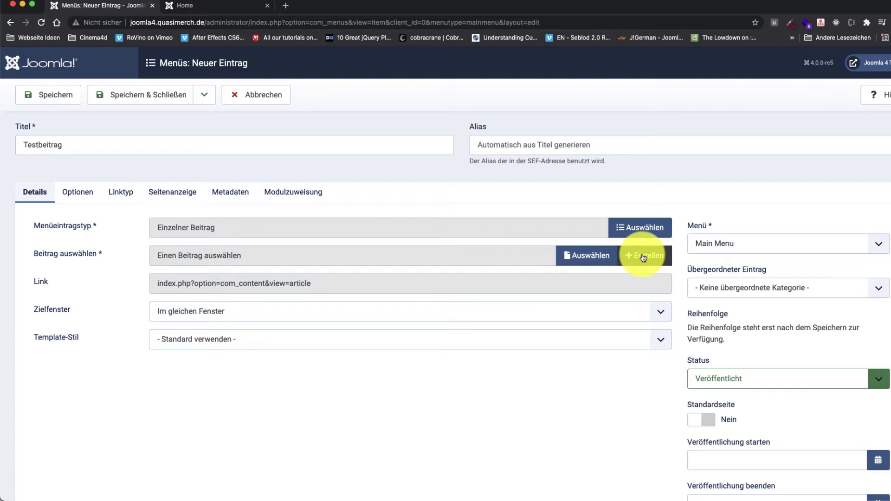
Step: Check which existing articles can be assigned to the "Testbeitrag" menu entry and close the selection
double_click(28, 144)
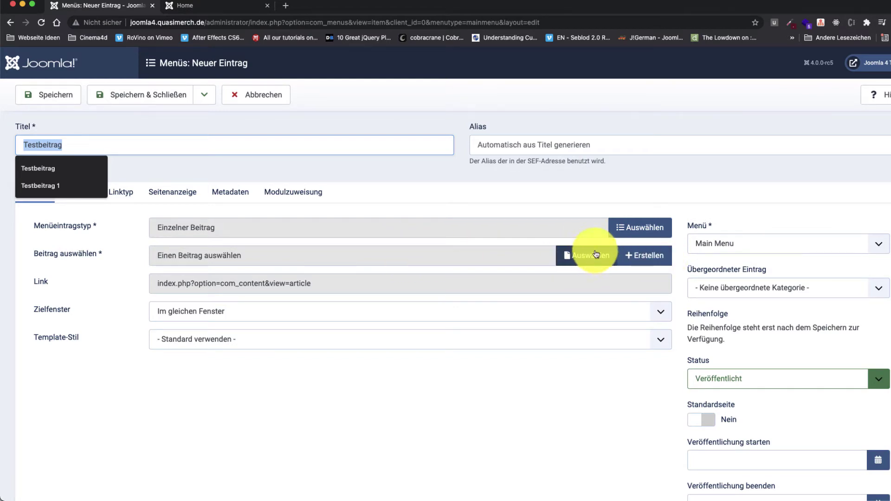
left_click(578, 254)
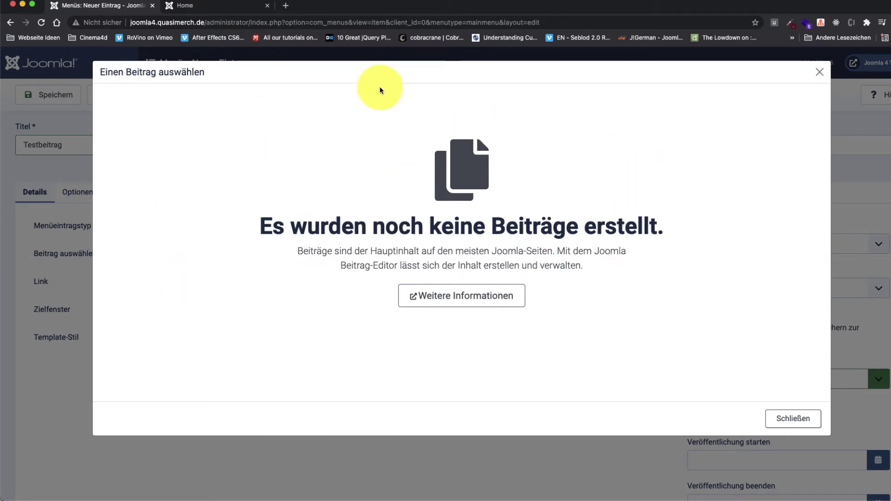
left_click(794, 417)
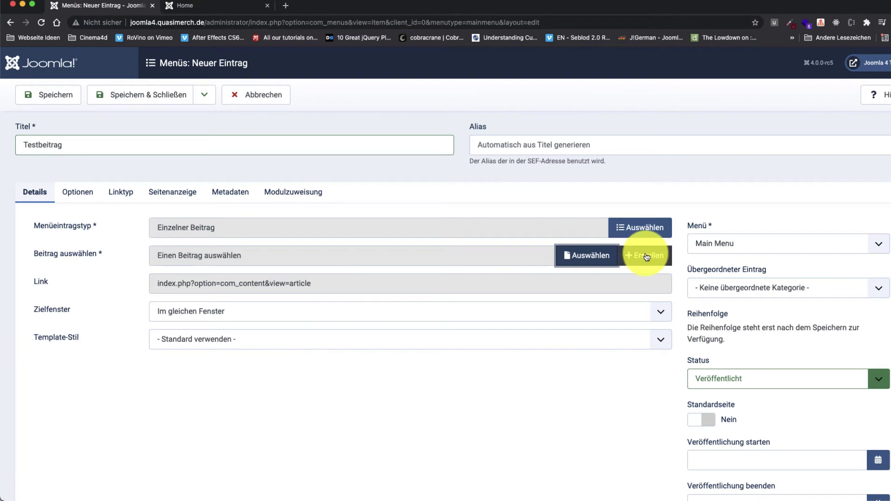
Step: Create a new article for the menu entry and title it "Unser erster Testbeitrag"
left_click(647, 256)
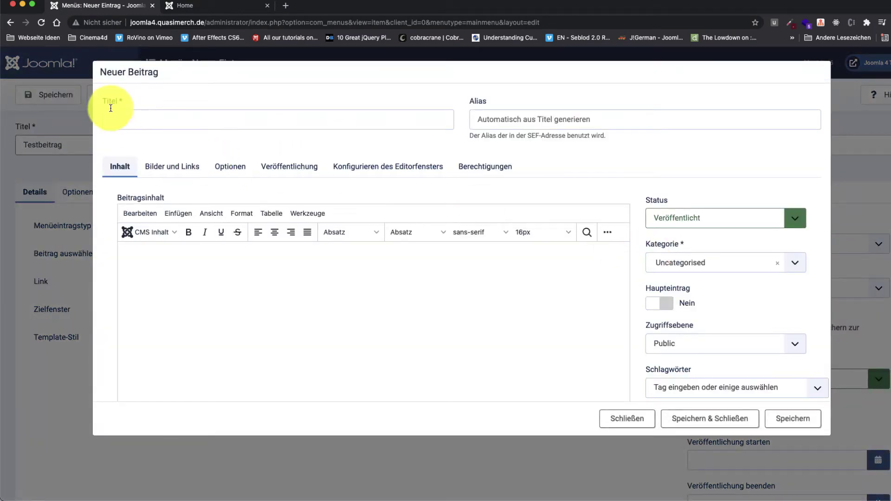
left_click(136, 119)
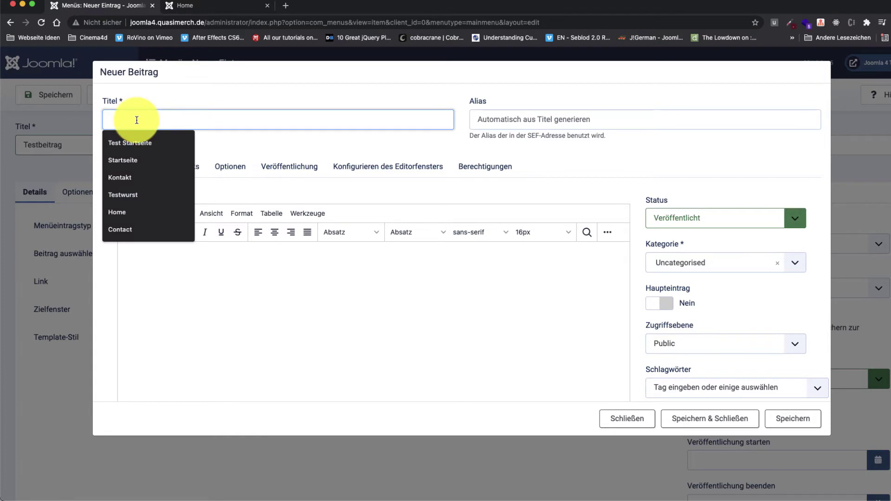
type("Unser ")
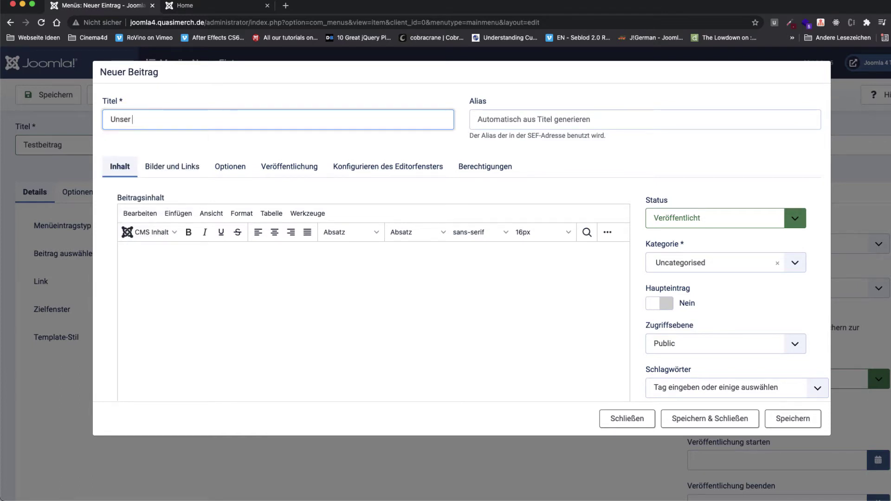
type("erster Testbeitrag")
Step: Enter "Bla bla" as the article's content, and save and close the article so it is assigned to the menu entry
scroll(40, 139, "down", 1)
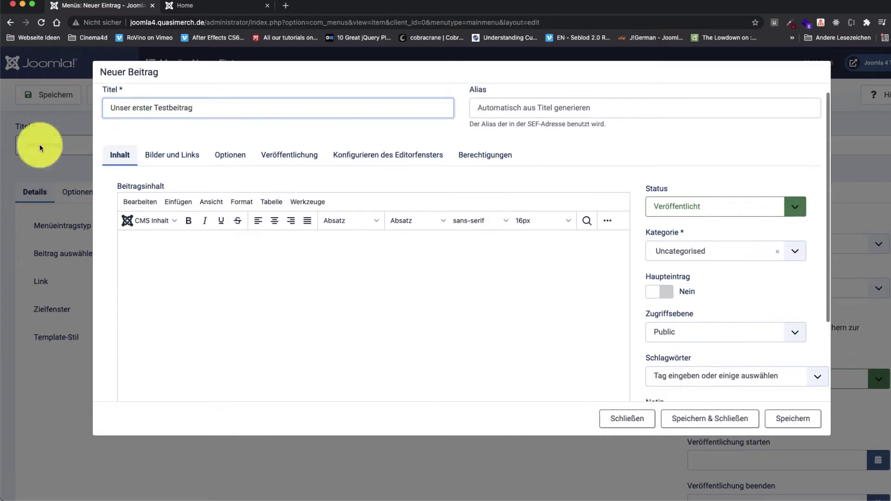
left_click(195, 271)
type("Bla")
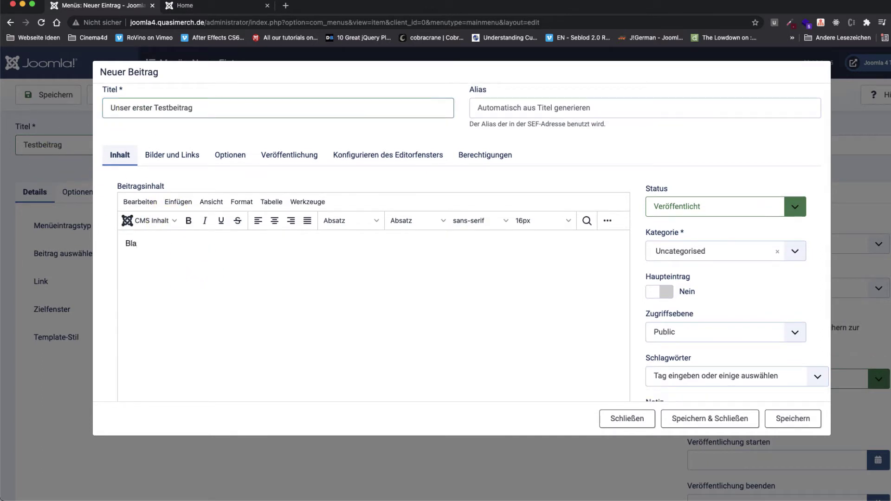
type(" bla")
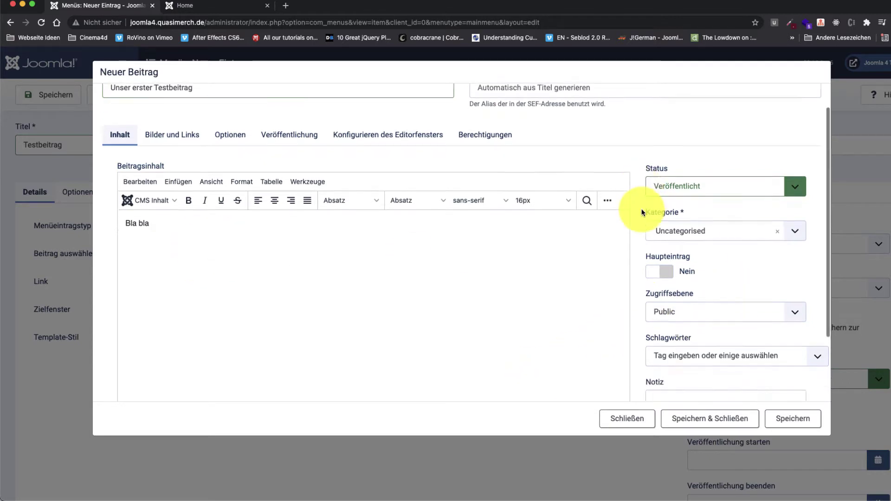
scroll(636, 207, "down", 5)
scroll(596, 250, "up", 5)
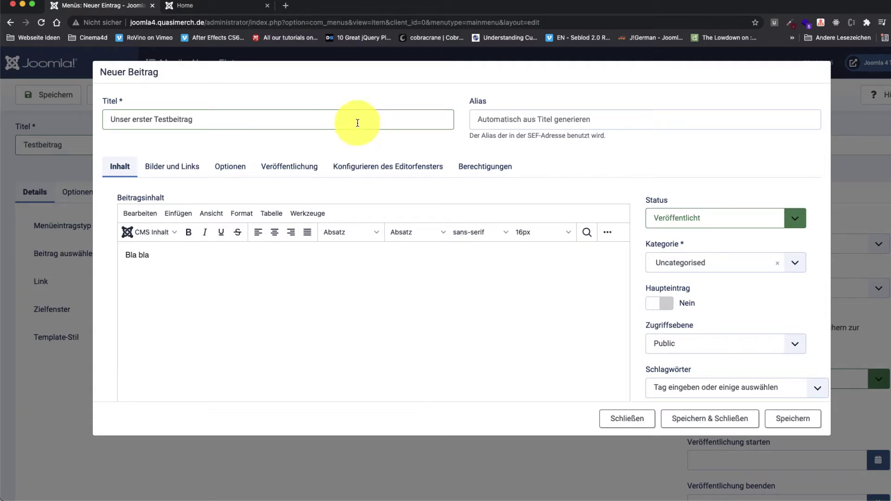
left_click(704, 422)
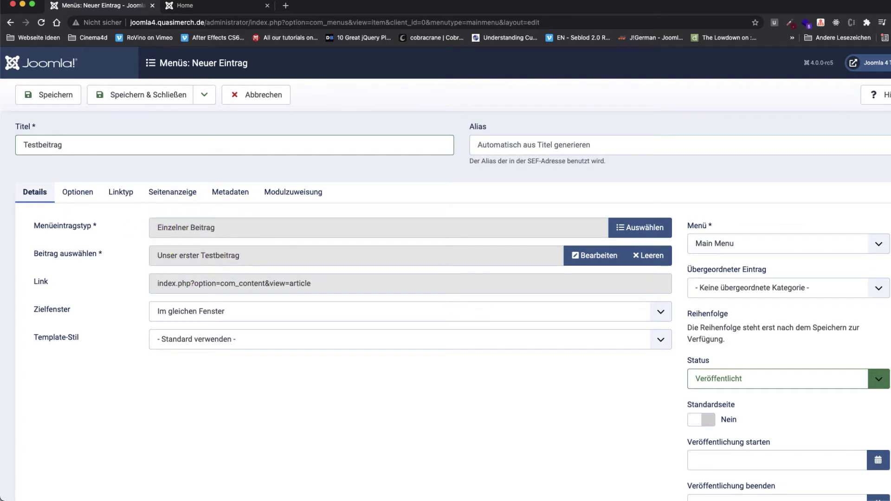
Step: Review the assigned article "Unser erster Testbeitrag" in its editor, close it, save the "Testbeitrag" menu entry and check its alias
left_click(590, 255)
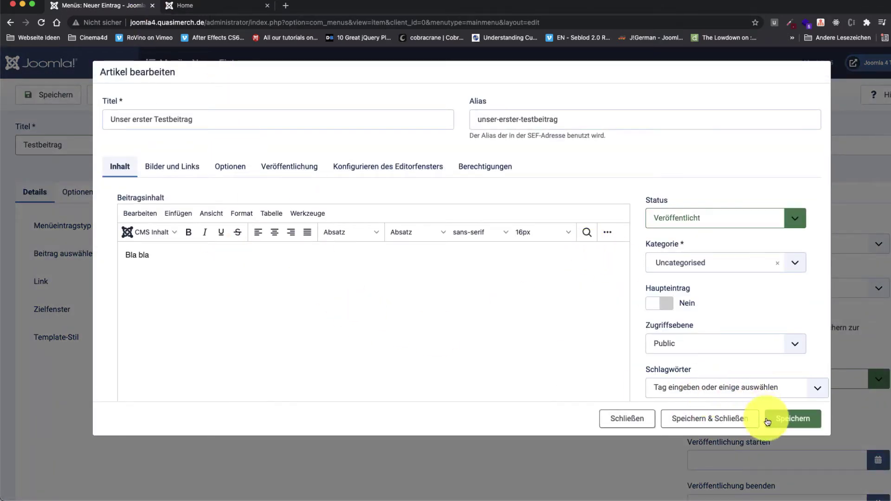
left_click(623, 419)
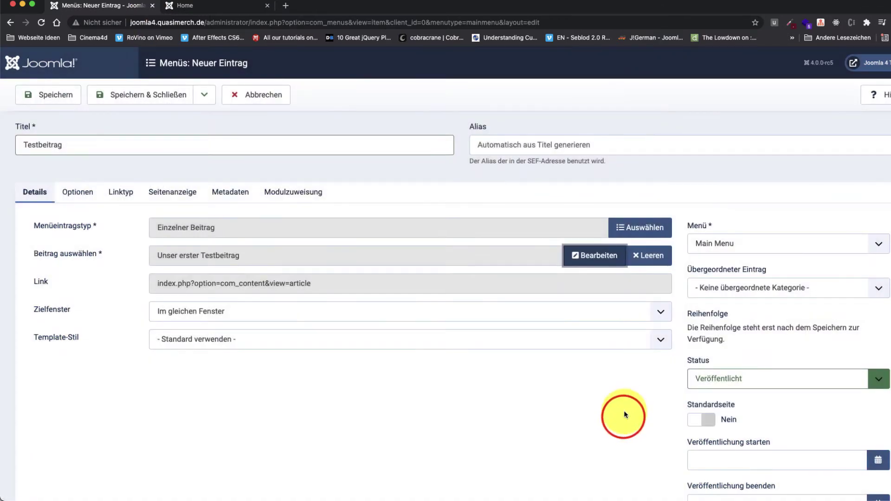
left_click(308, 384)
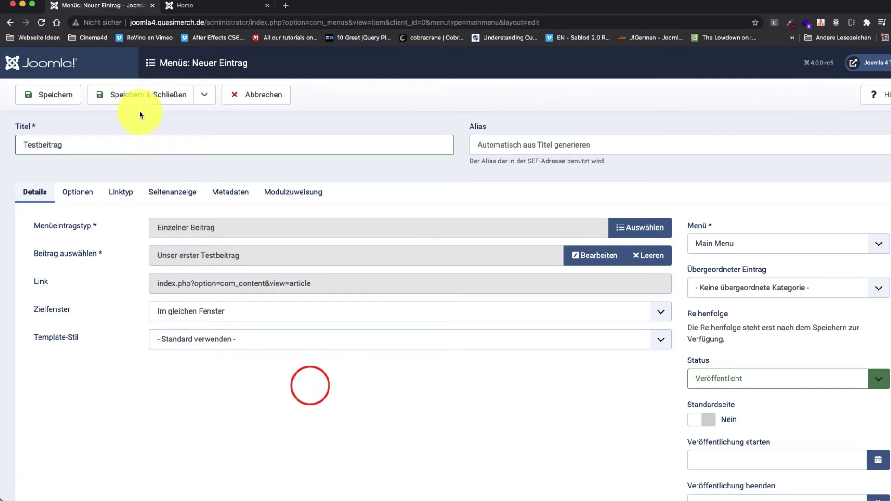
left_click(50, 94)
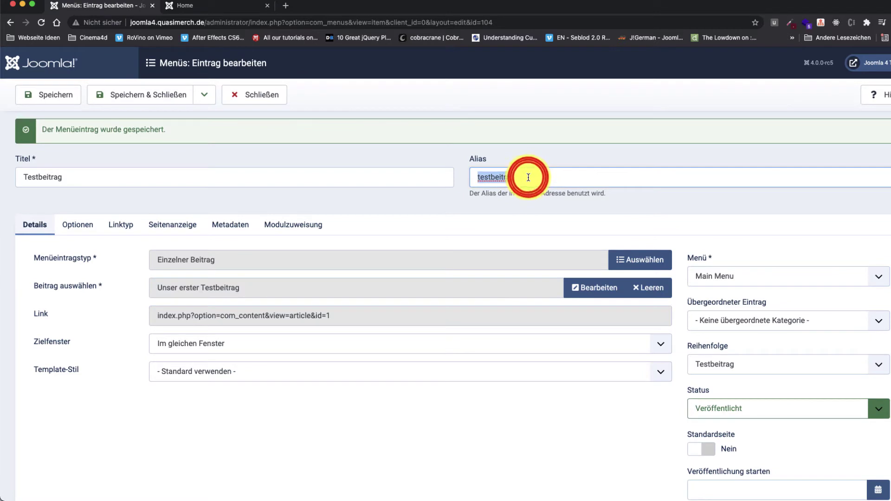
double_click(497, 179)
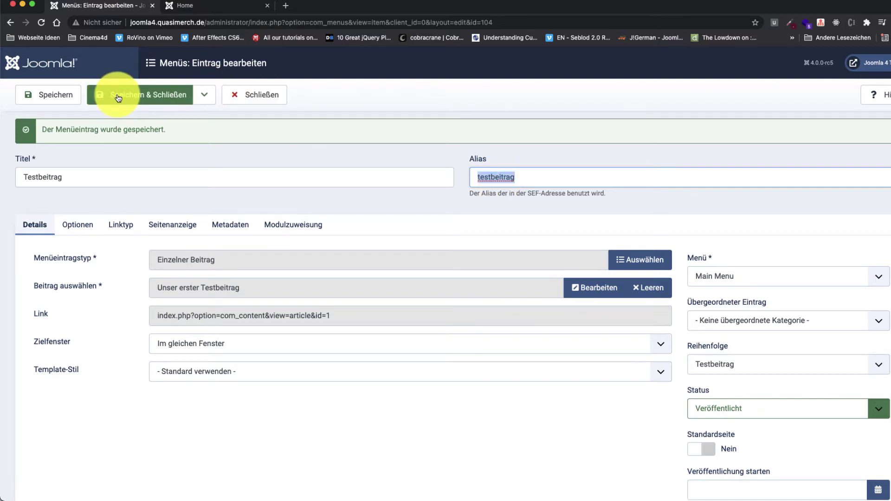
Step: Reload the website's front end, open "Testbeitrag" from the Main Menu and check the article's text
left_click(192, 6)
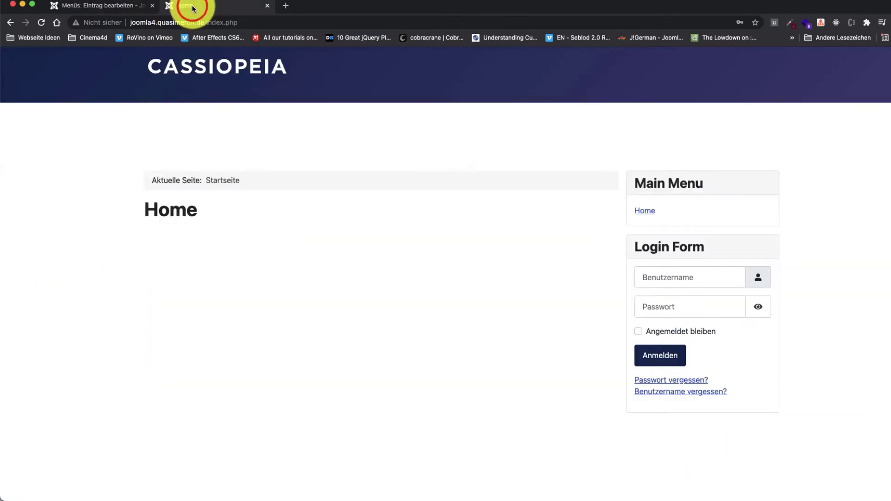
left_click(43, 22)
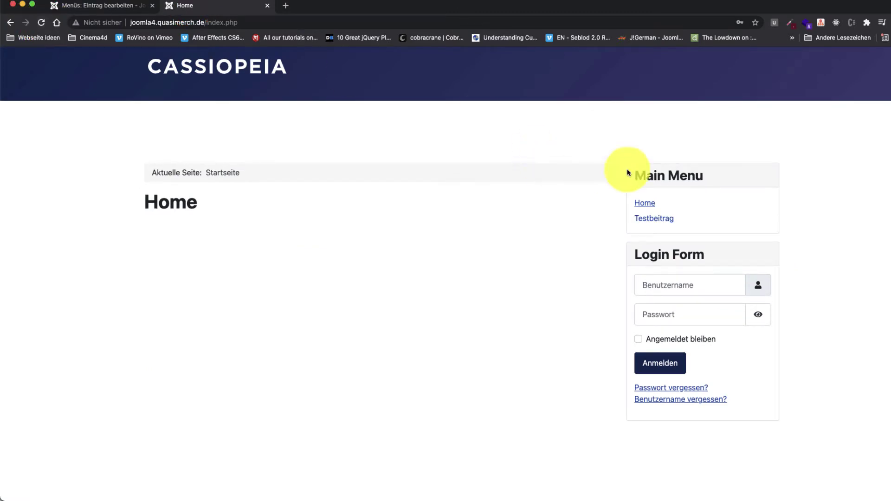
left_click(659, 223)
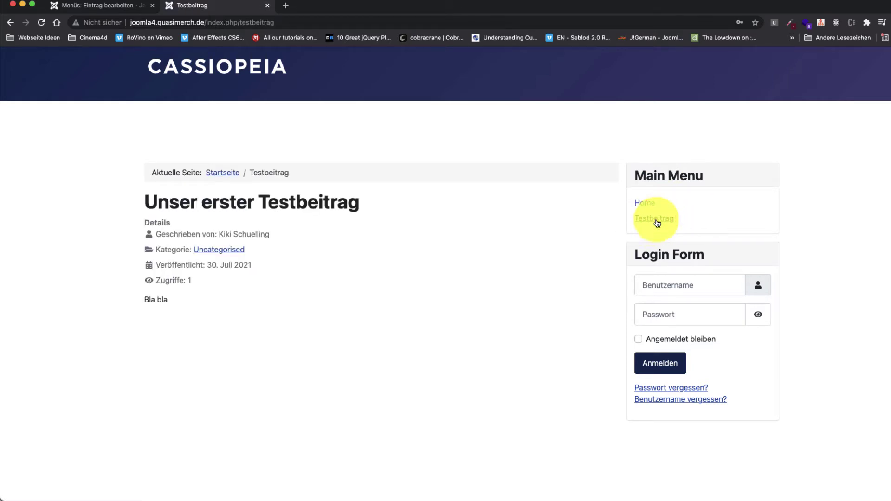
left_click_drag(201, 302, 145, 299)
Step: Save and close the "Testbeitrag" menu entry in the administration, and inspect the article page's address on the website
left_click(90, 6)
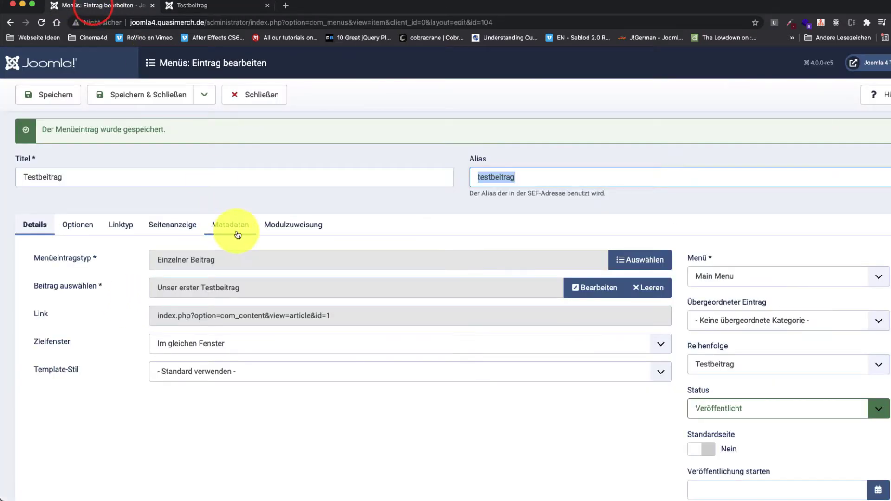
left_click(172, 100)
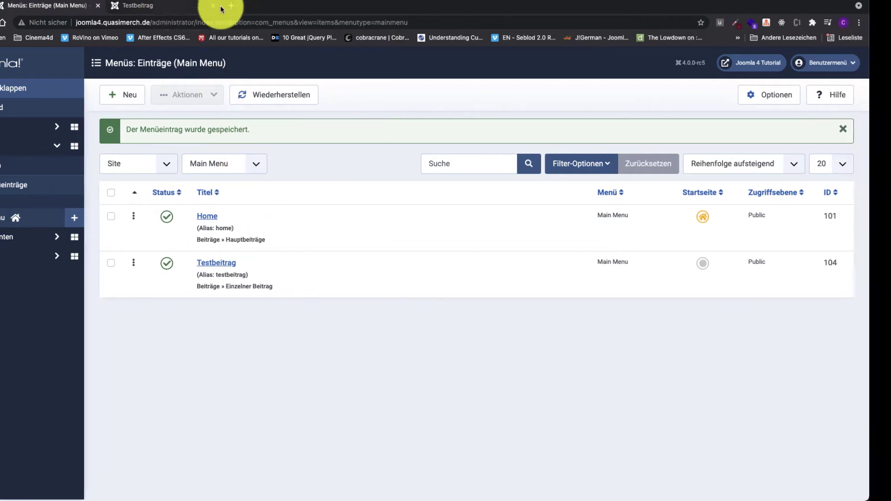
left_click(220, 7)
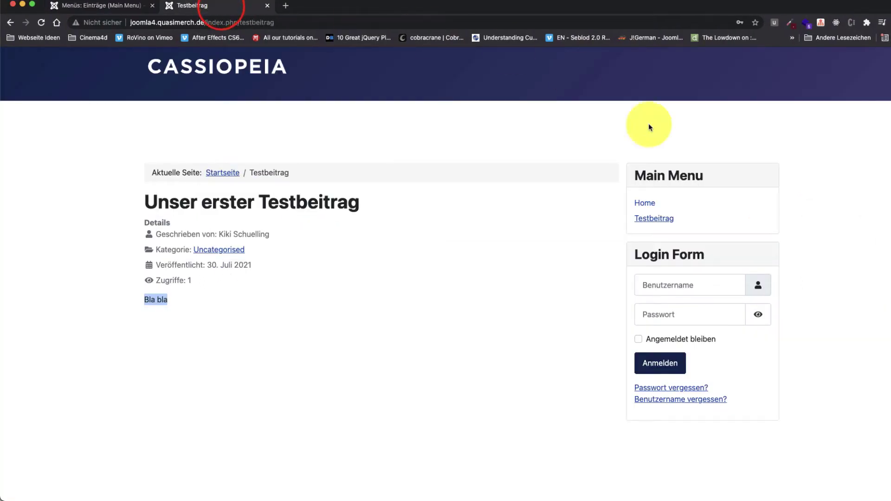
left_click(286, 22)
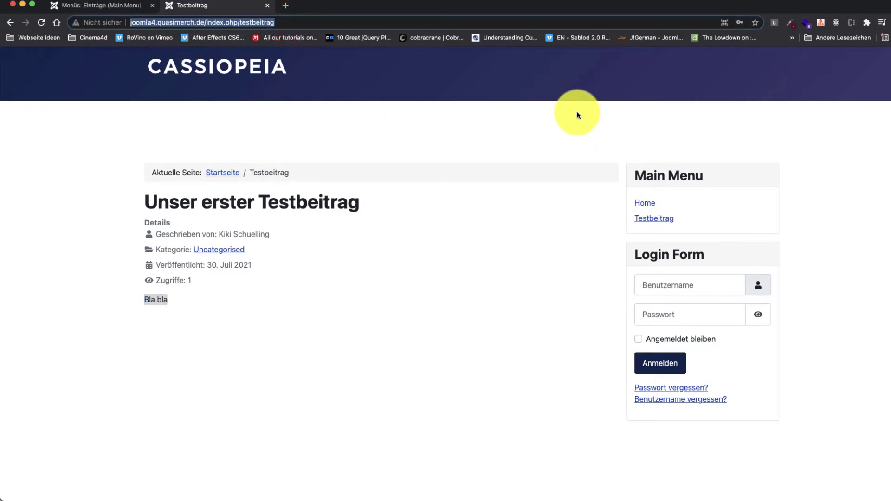
Step: In the administration, find "Unser erster Testbeitrag" in the list of Beiträge, view it in the editor and close it
left_click(110, 7)
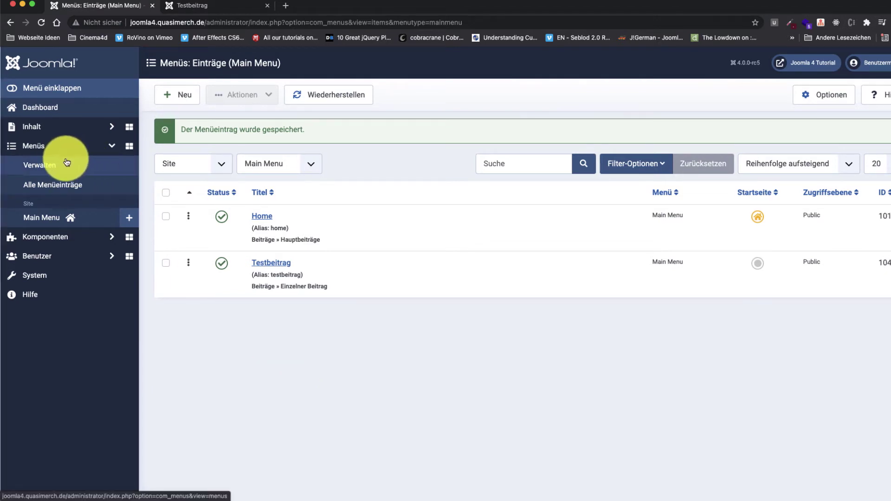
left_click(222, 358)
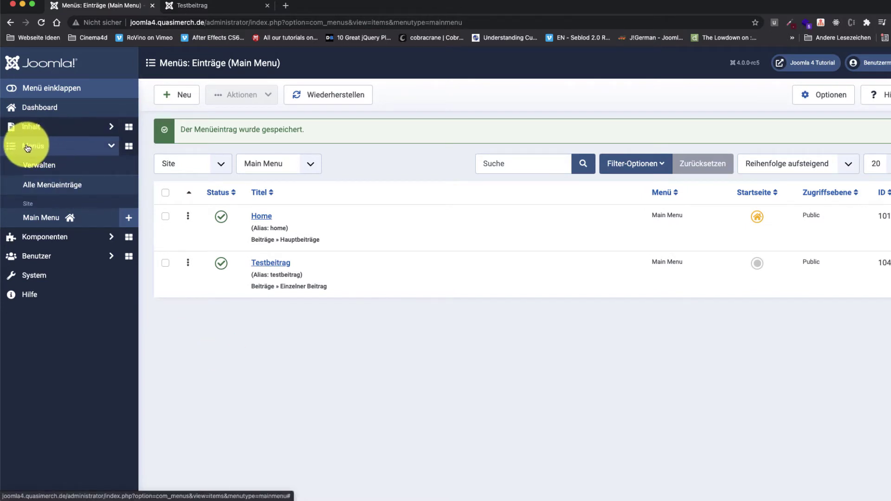
left_click(114, 147)
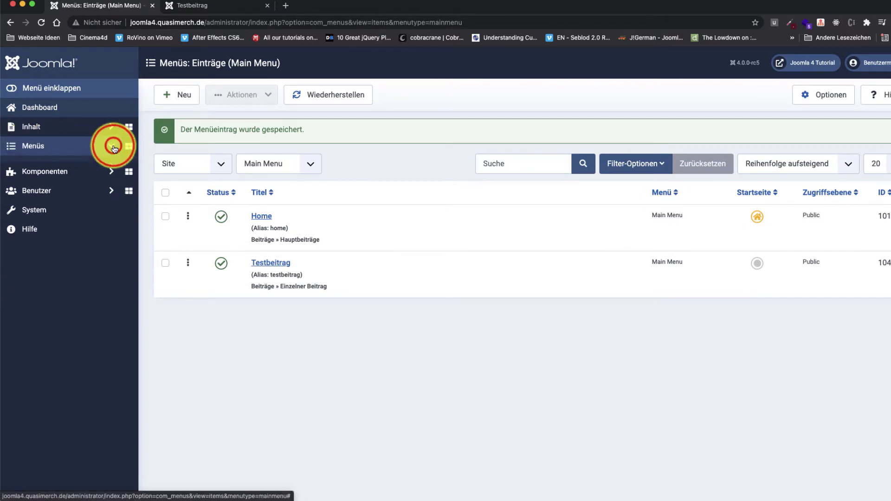
left_click(113, 147)
left_click(111, 147)
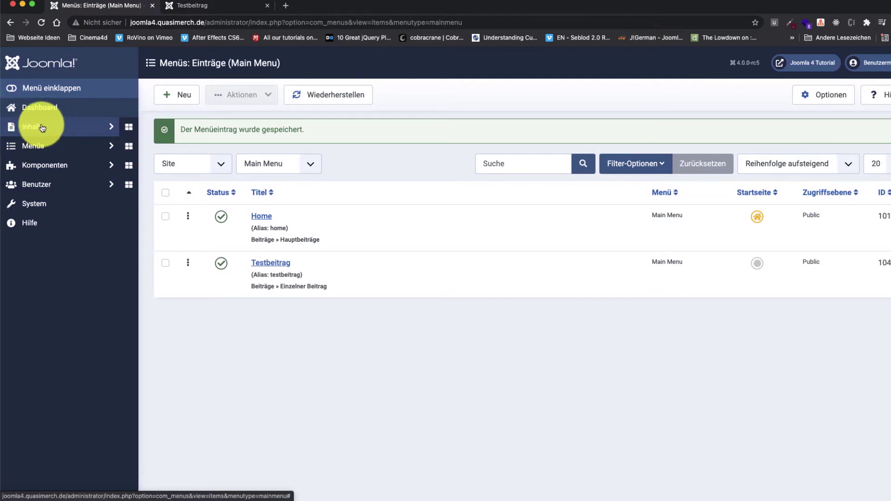
left_click(111, 127)
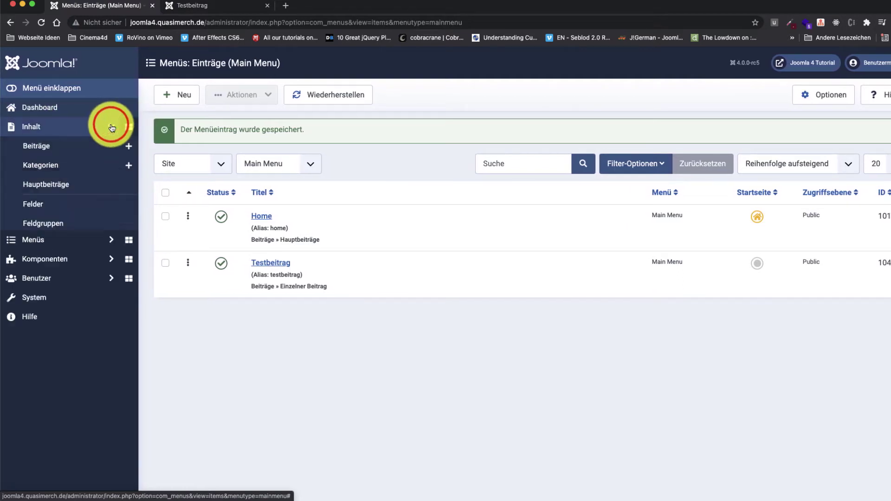
left_click(31, 147)
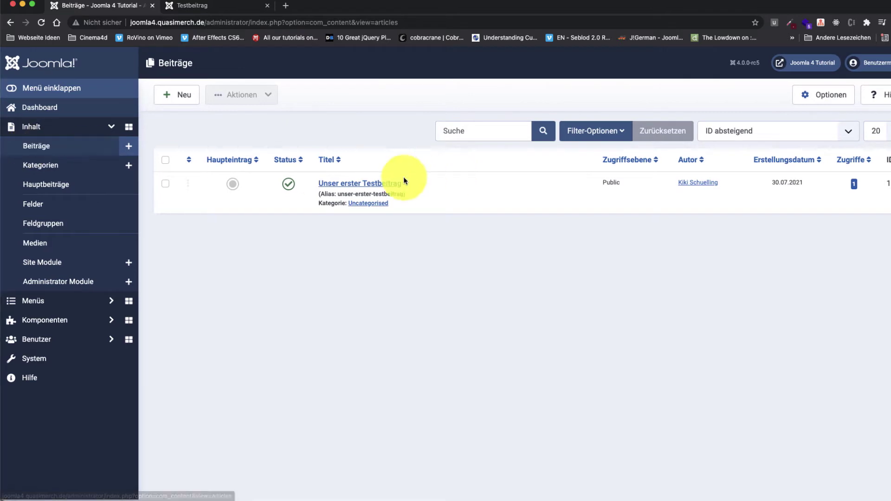
left_click(348, 184)
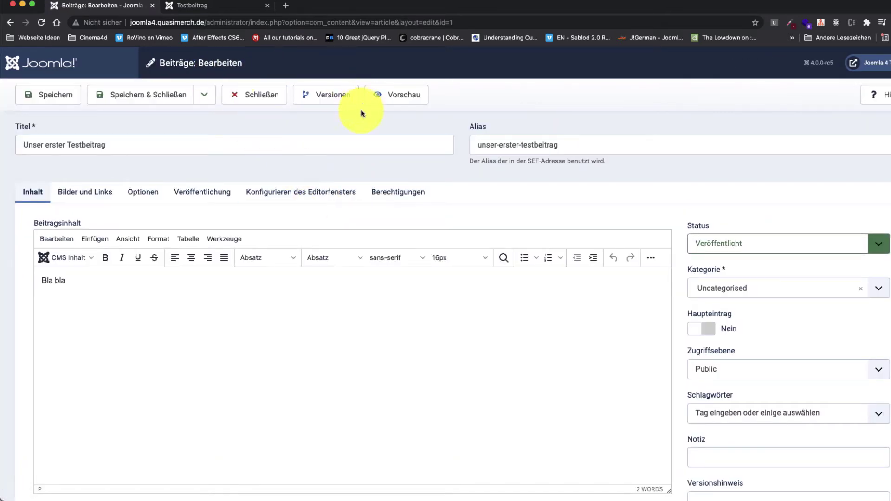
left_click(262, 96)
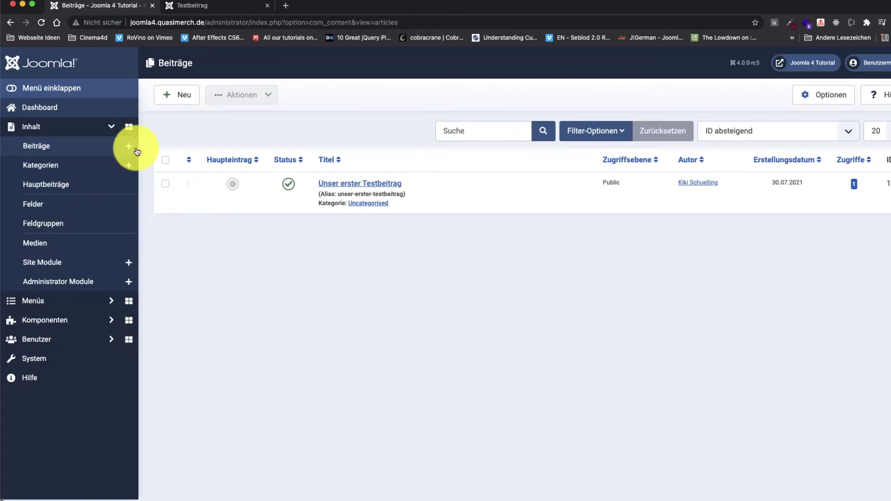
Step: Create and save a new article titled "Unser zweiter Beitrag" with the content "ergergerg ergergerg ergergerg"
left_click(130, 146)
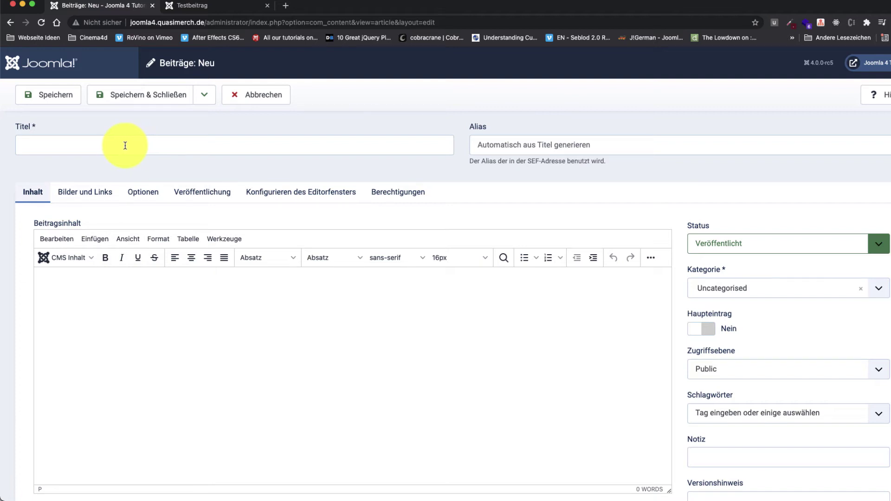
left_click(125, 145)
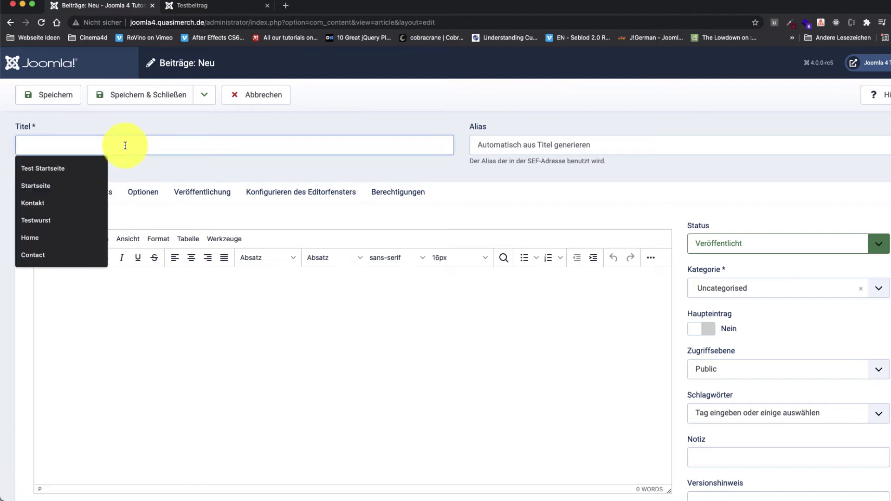
type("Unser zweiter Beitrag")
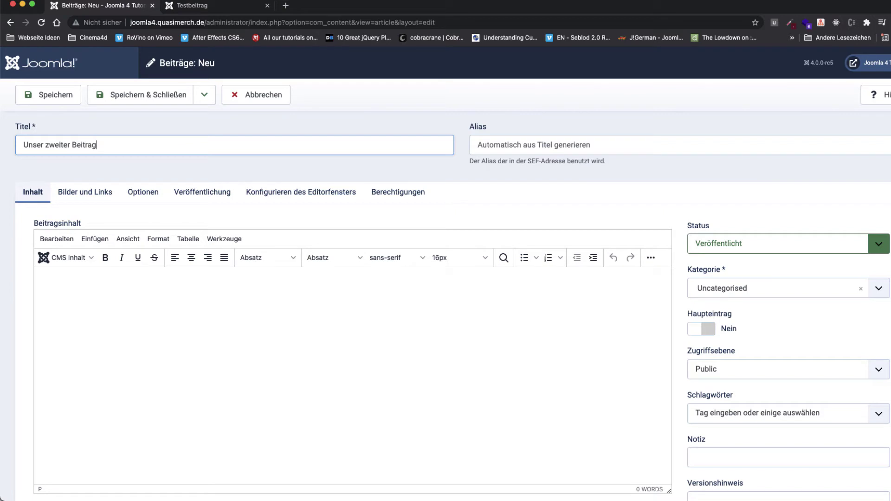
left_click(131, 353)
type("ergerg")
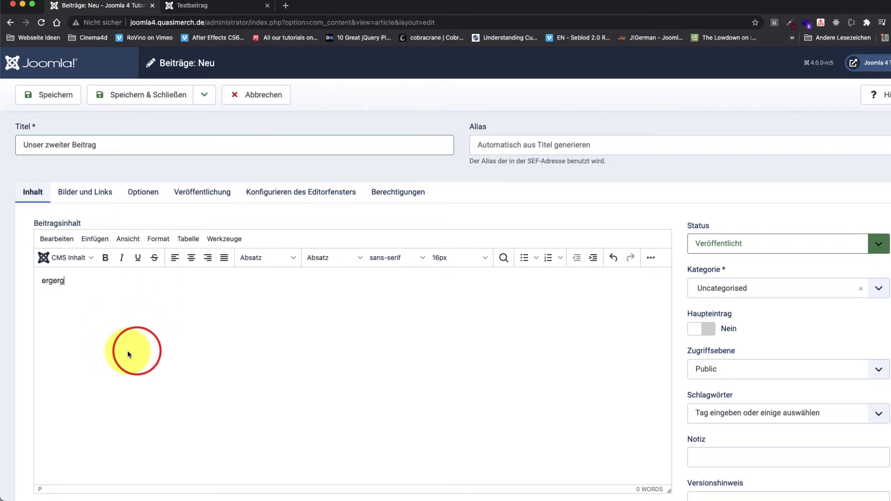
type("erg ergergerg ergergerg")
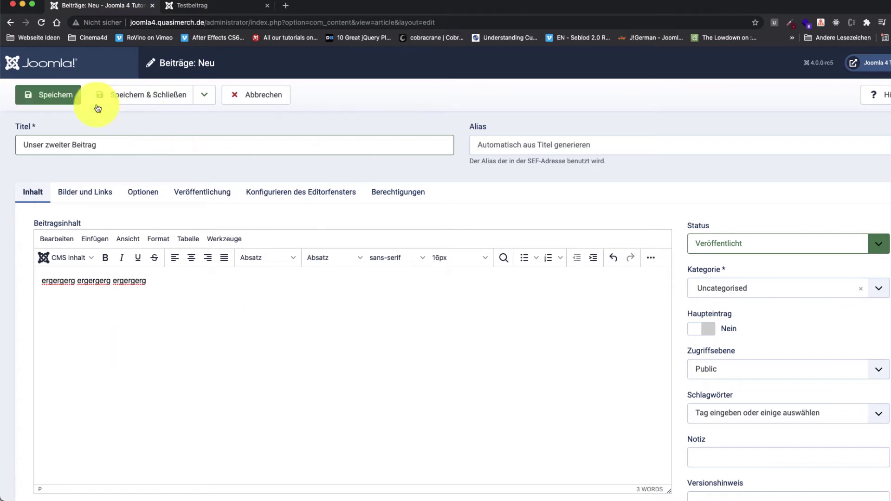
left_click(47, 97)
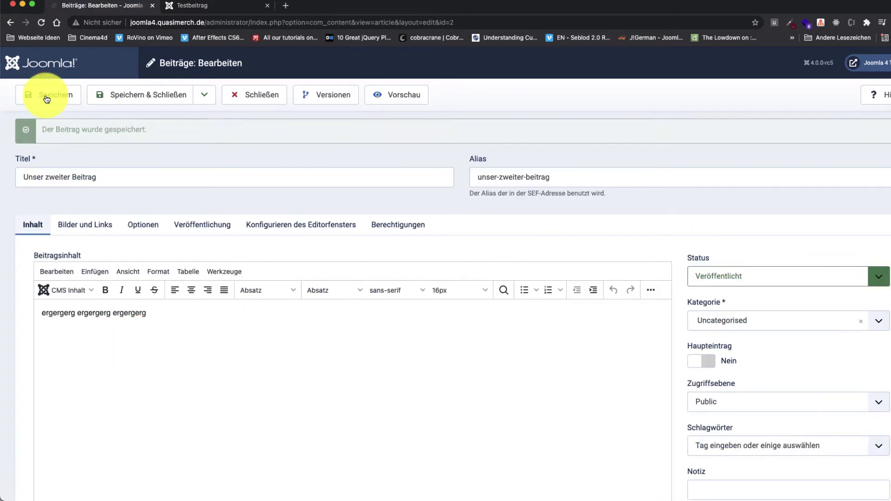
Step: Examine the new article's alias and its content text
left_click_drag(562, 178, 466, 179)
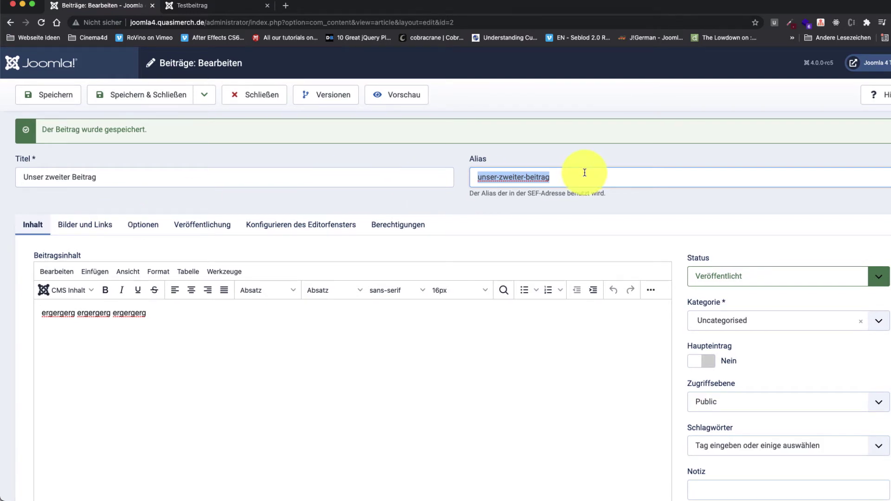
left_click_drag(569, 176, 424, 176)
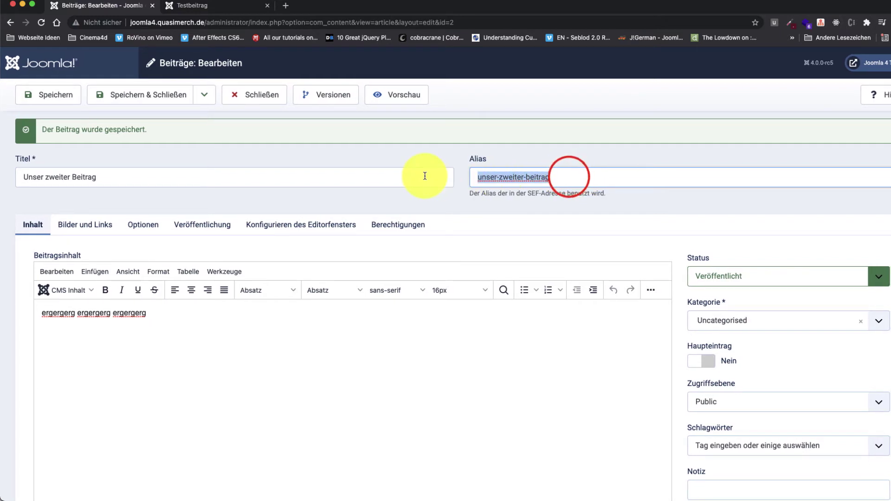
triple_click(557, 173)
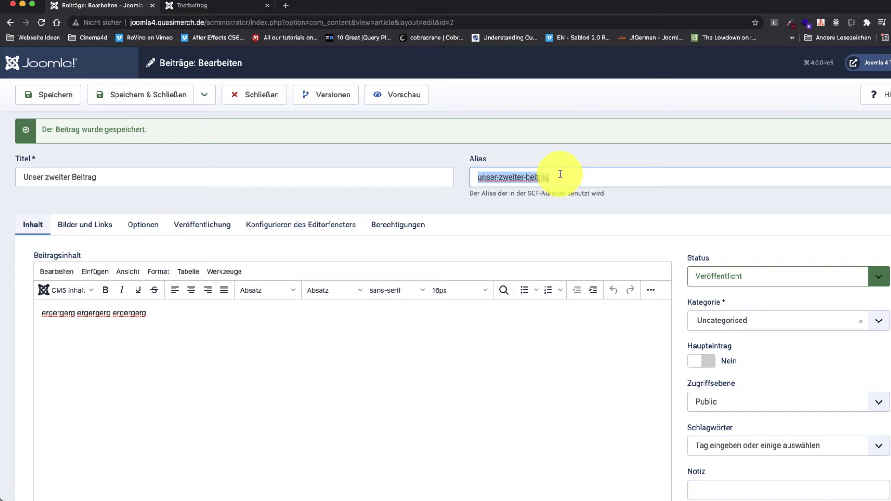
left_click_drag(560, 174, 564, 174)
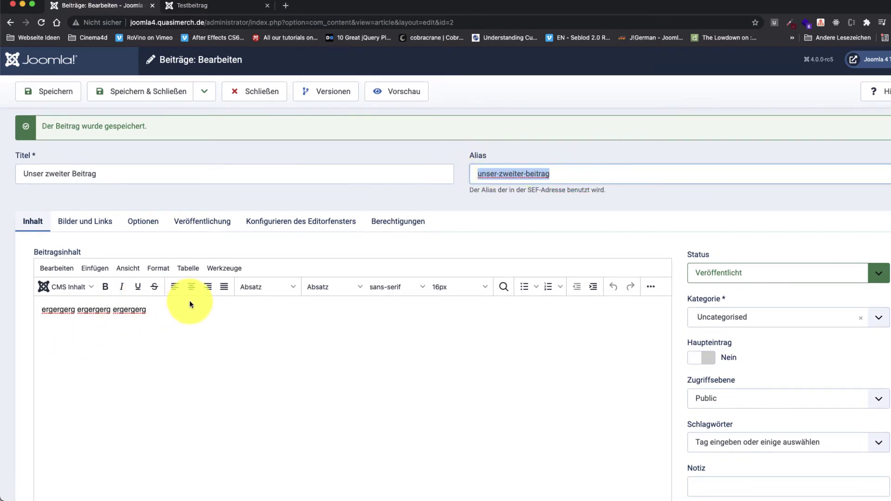
left_click_drag(180, 310, 41, 309)
triple_click(562, 175)
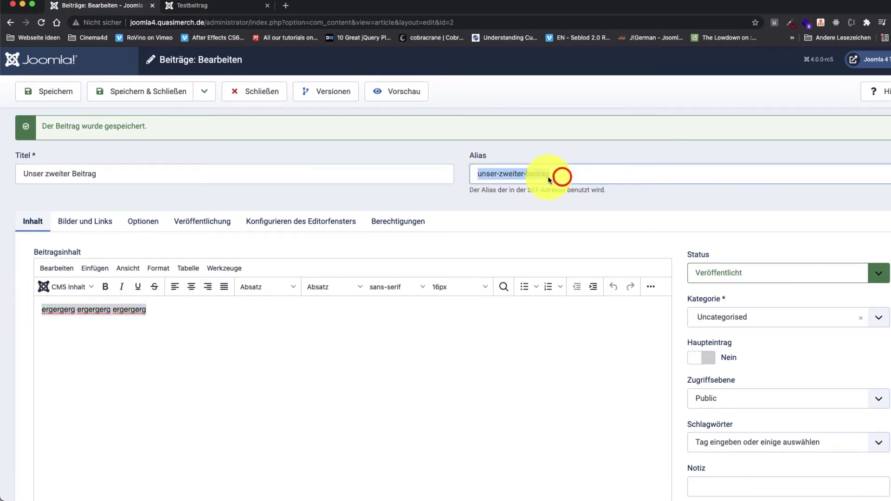
Step: Empty the article's alias, keep the title as "Unser zweiter Beitrag", and save so the alias is regenerated from the title
left_click_drag(552, 175, 436, 173)
left_click(538, 172)
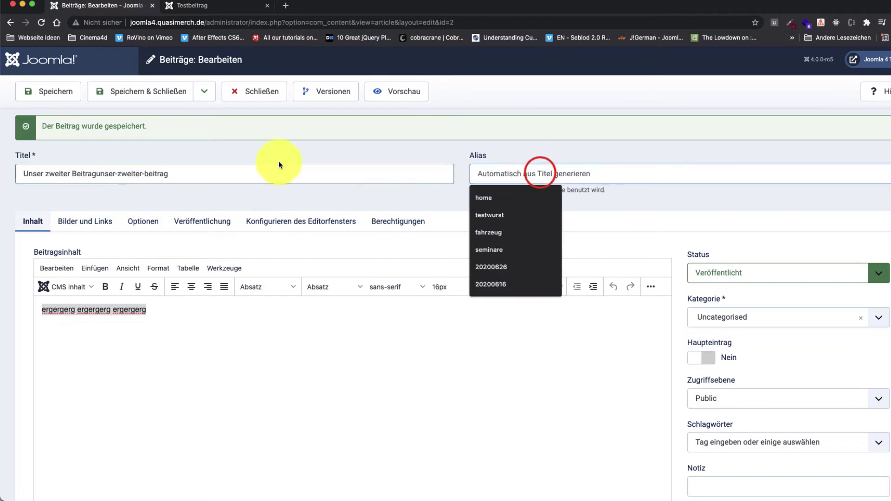
left_click_drag(172, 174, 99, 174)
key("ctrl+x")
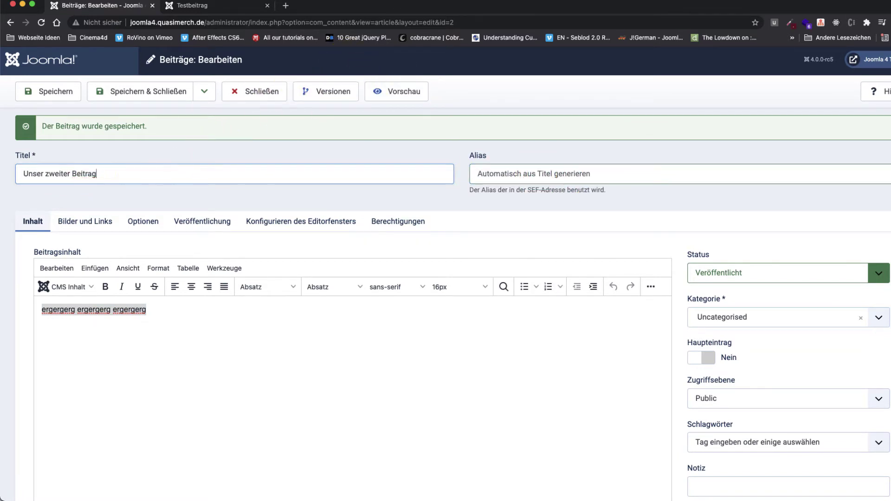
left_click(574, 172)
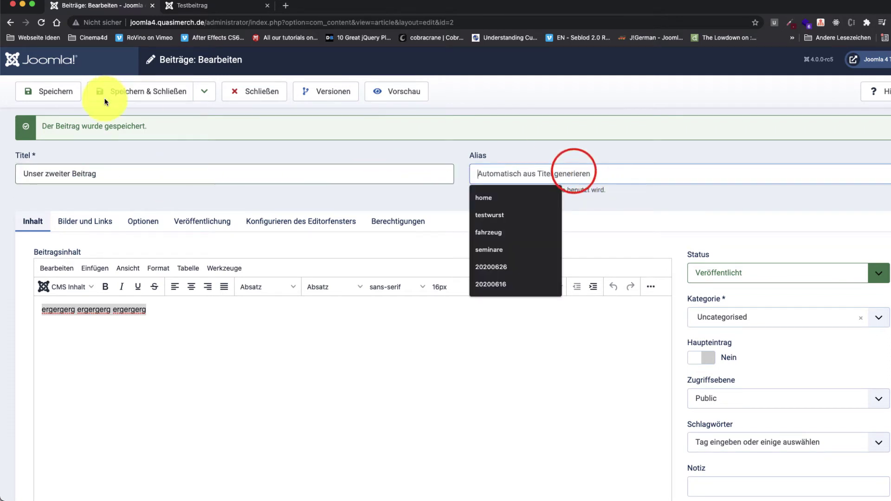
left_click(54, 94)
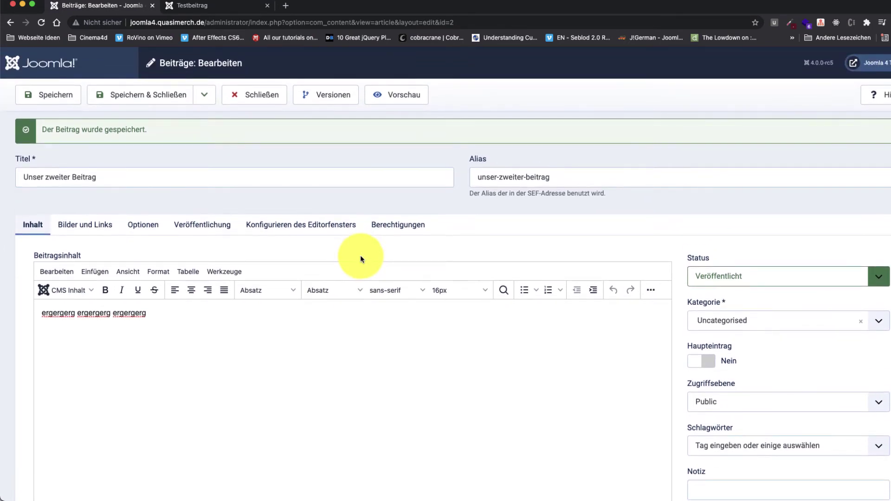
Step: Reload the Testbeitrag page on the website, open its Startseite to check the Main Menu entries, and return to the article editor
left_click(220, 9)
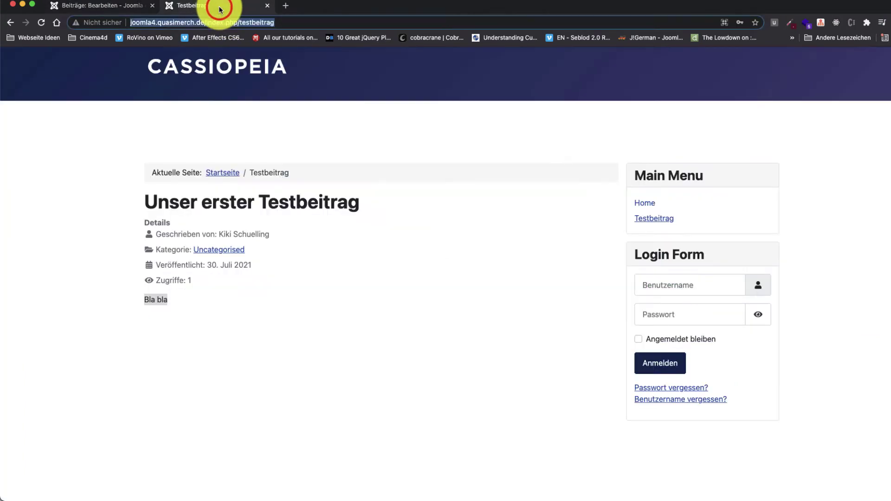
left_click(41, 23)
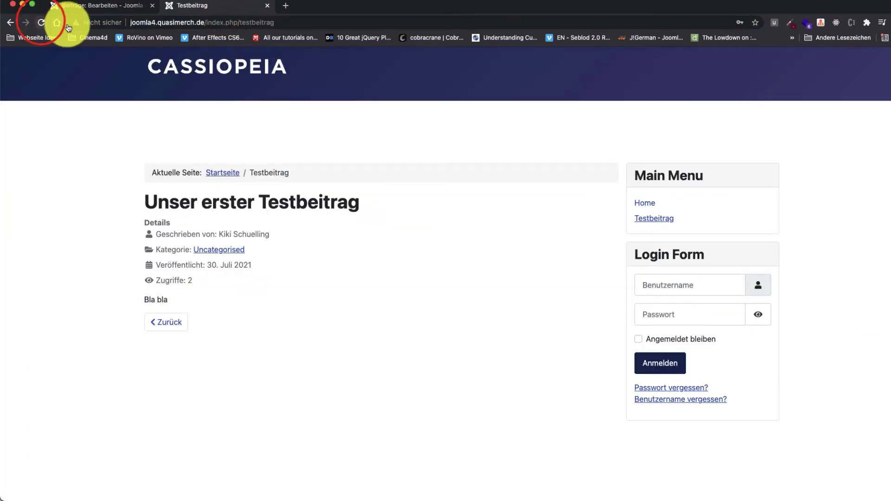
left_click(222, 171)
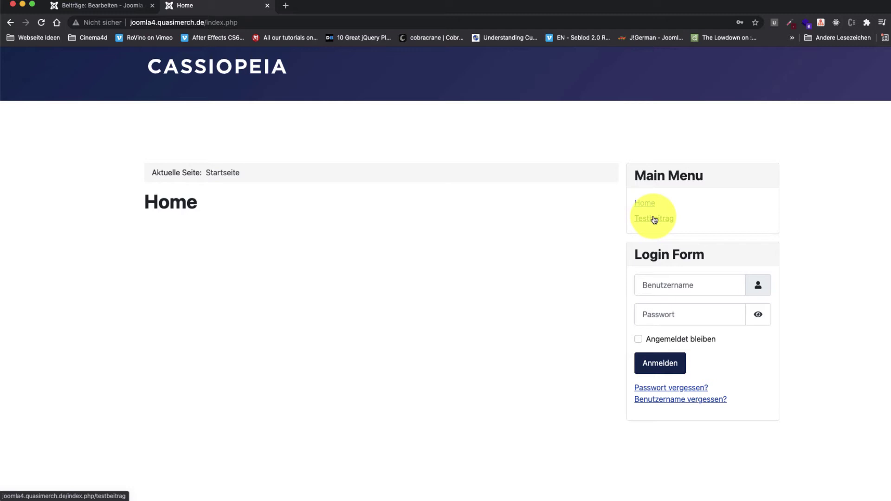
left_click(111, 10)
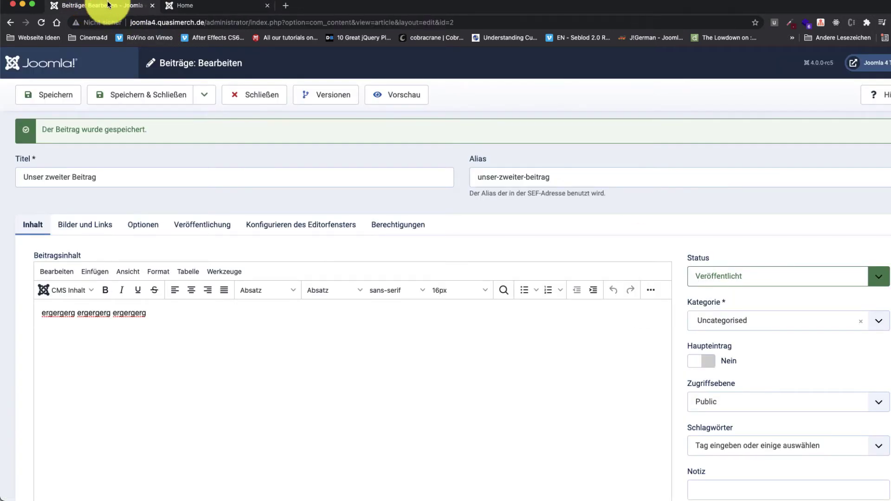
Step: Examine the editing form of "Unser zweiter Beitrag", including its content text on the Inhalt page
scroll(291, 235, "down", 3)
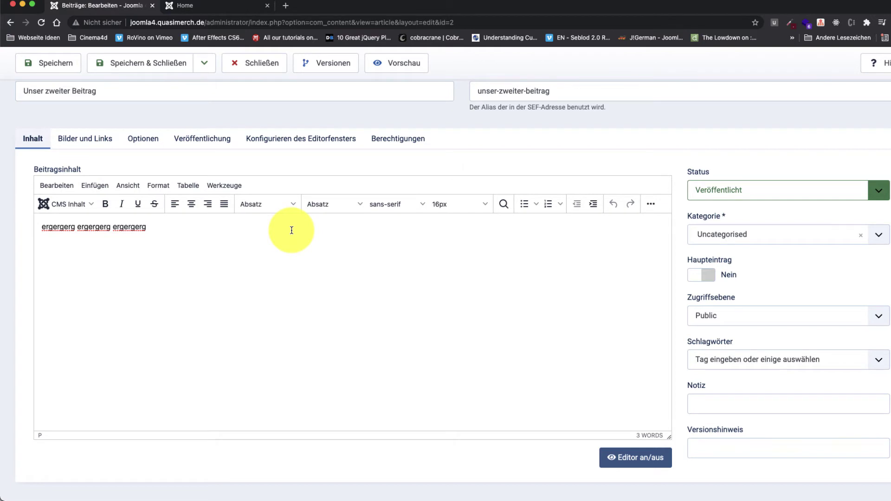
scroll(291, 230, "up", 3)
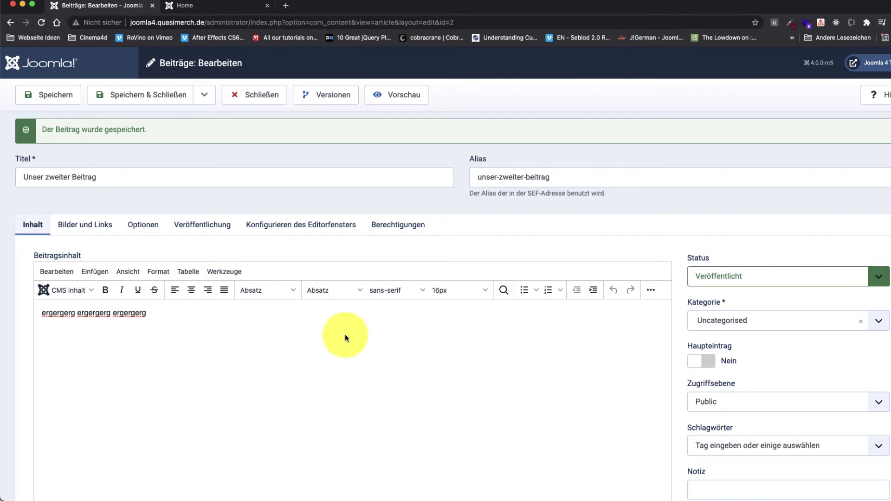
scroll(334, 337, "down", 3)
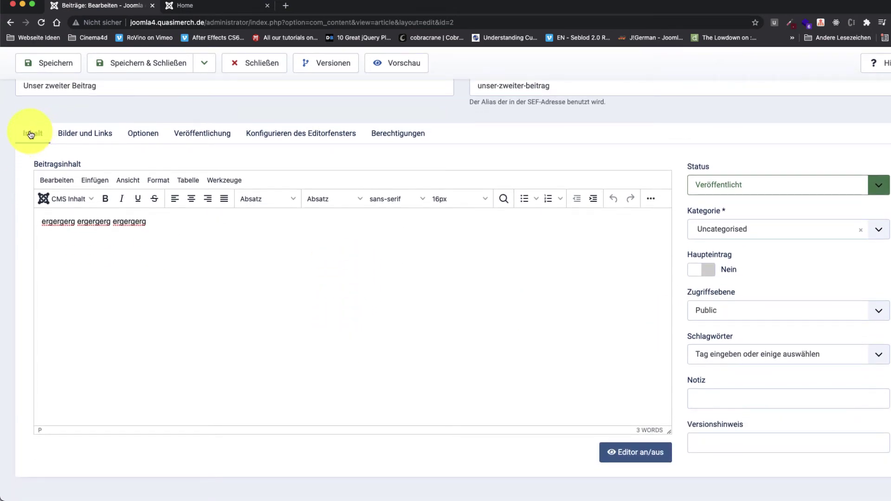
left_click(203, 277)
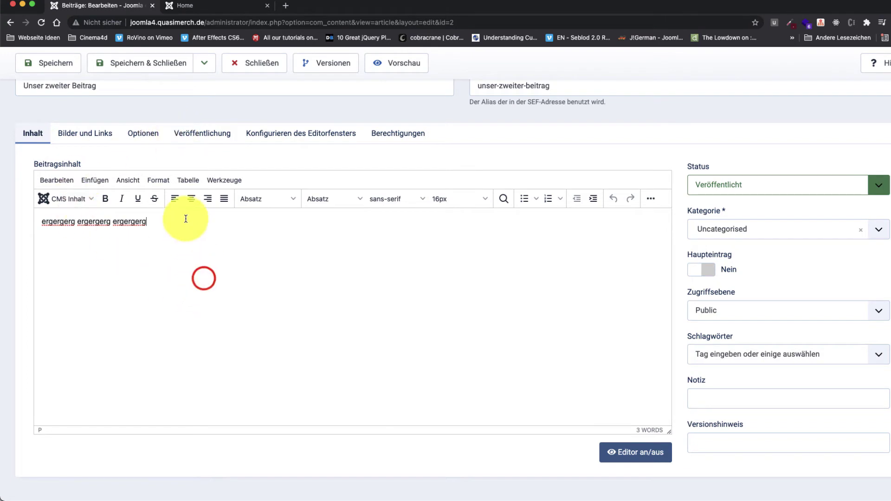
left_click_drag(185, 217, 19, 215)
left_click(309, 251)
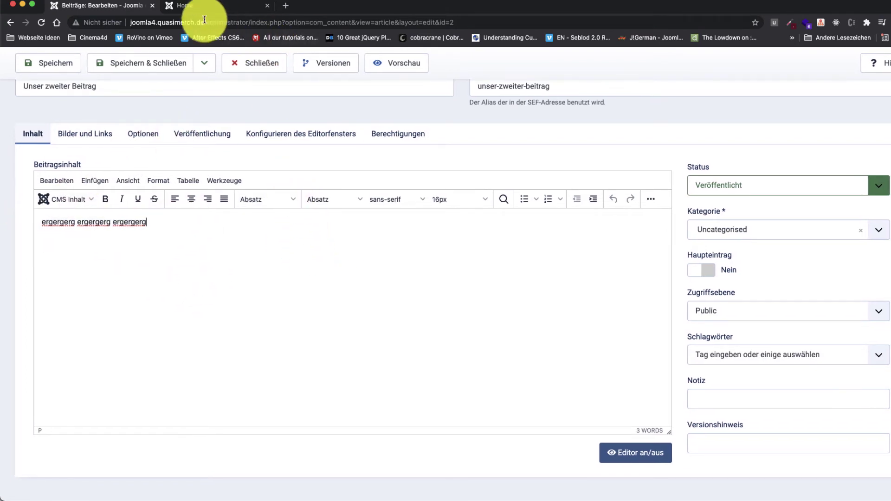
Step: Open Testbeitrag from the website's Main Menu, check its body text, and return to the article editor
left_click(190, 9)
left_click(652, 220)
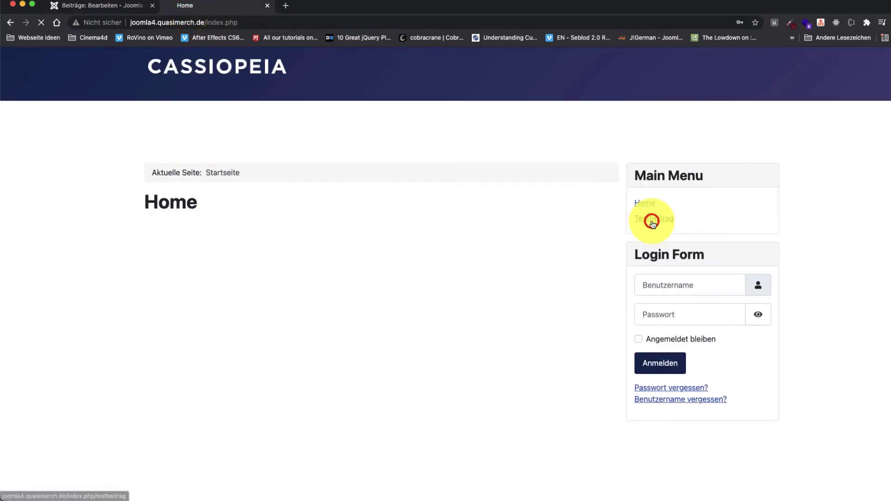
triple_click(155, 299)
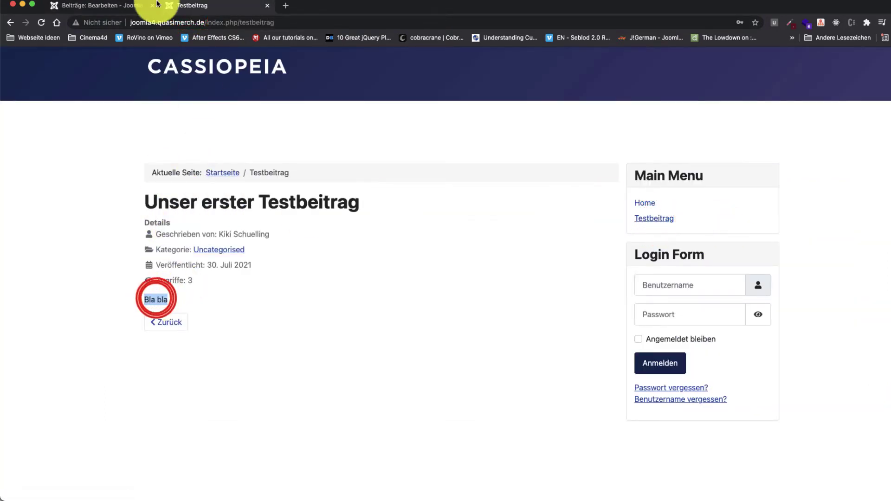
left_click(111, 7)
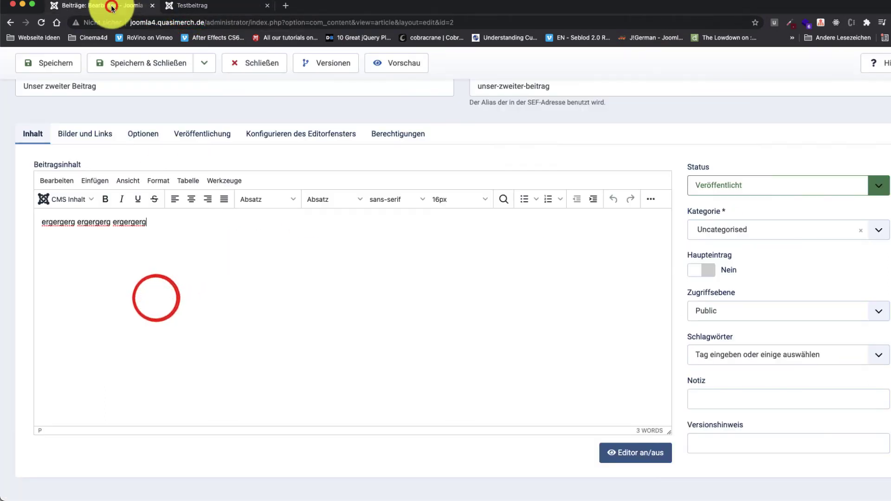
Step: View the available Status and Kategorie options of the article, keeping Veröffentlicht and Uncategorised
left_click(735, 193)
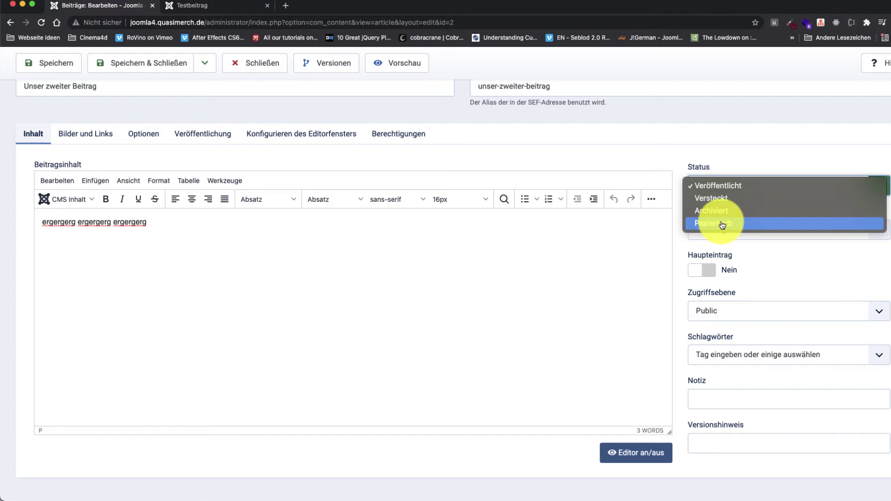
left_click(737, 161)
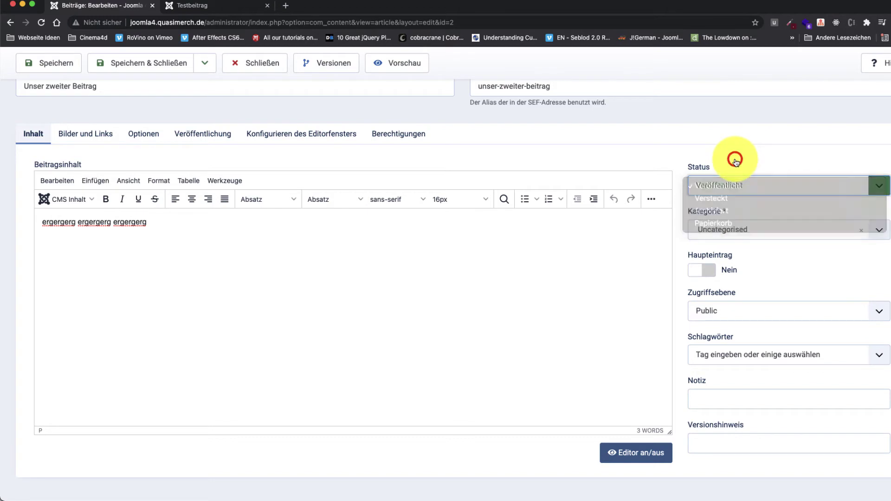
left_click(881, 230)
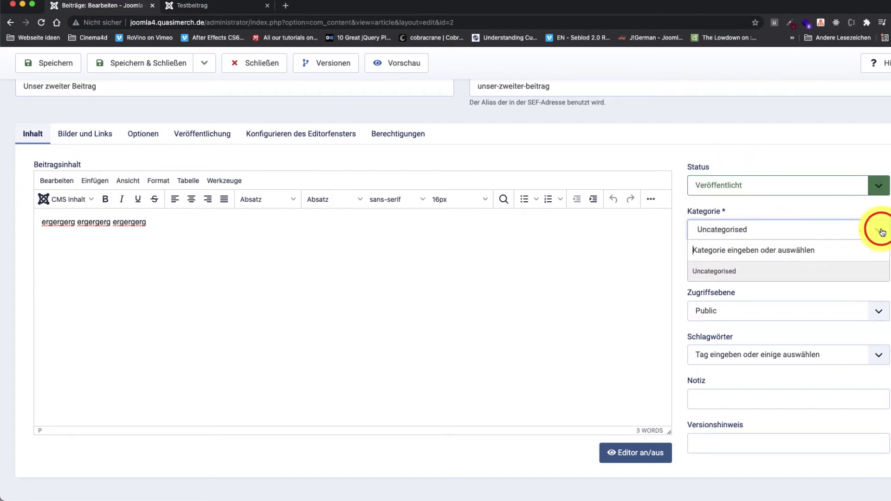
left_click(748, 204)
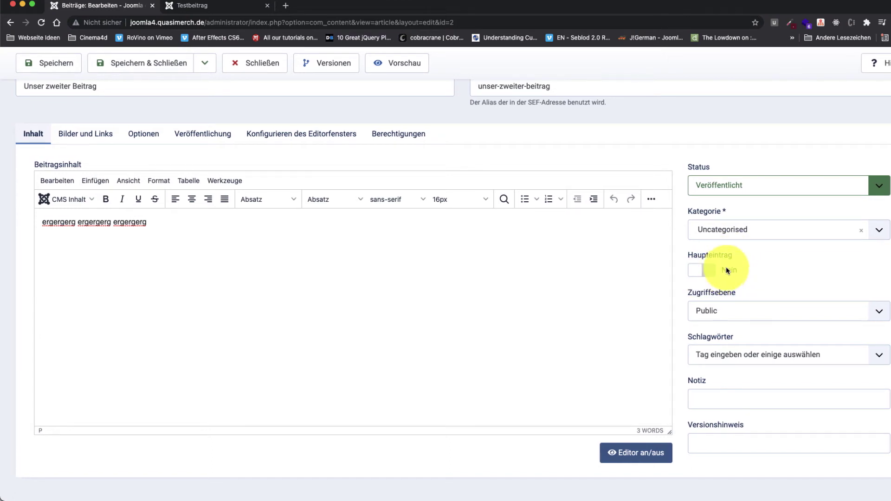
Step: Try the Haupteintrag setting with Ja and return it to Nein, and view the Zugriffsebene options while keeping Public
scroll(725, 274, "up", 1)
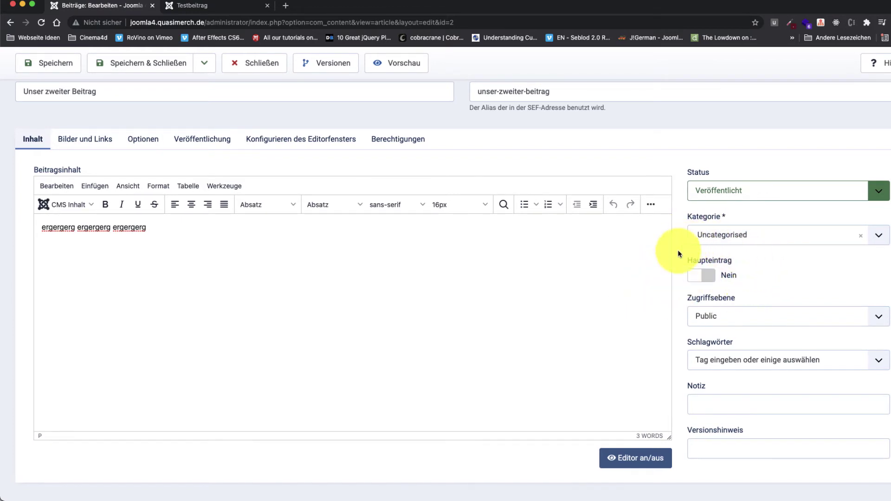
left_click(697, 275)
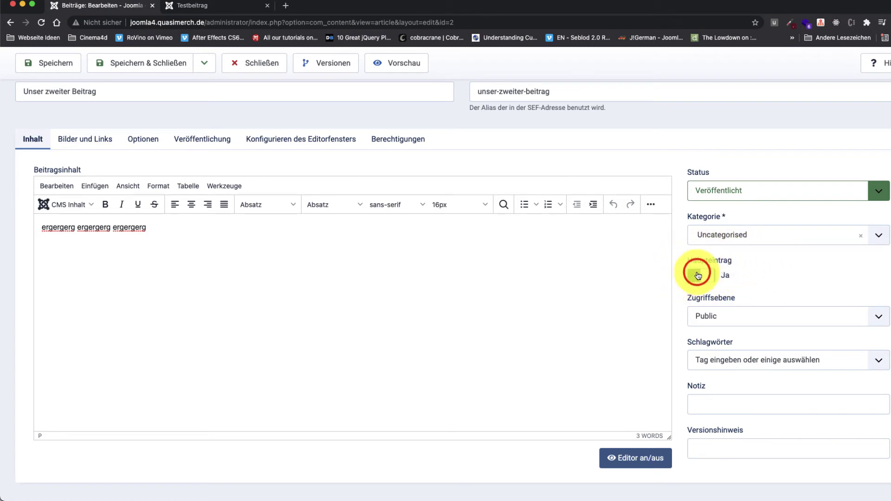
left_click(698, 276)
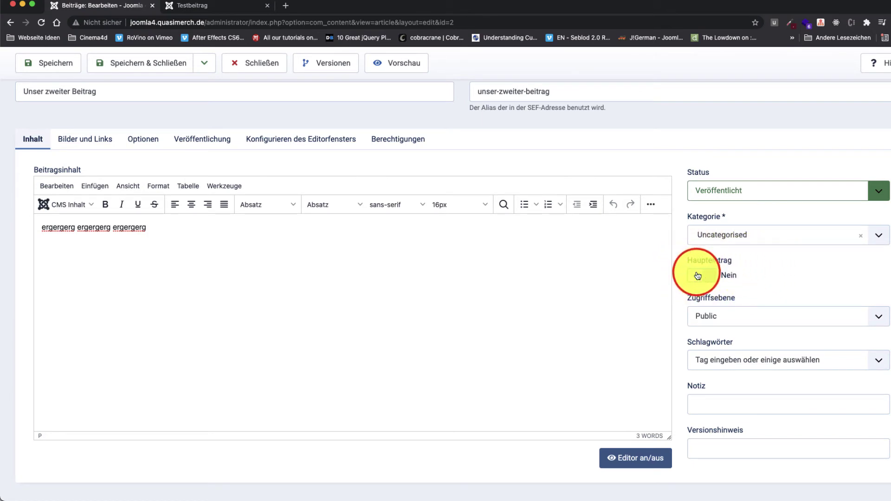
left_click(697, 276)
key("j")
key("a")
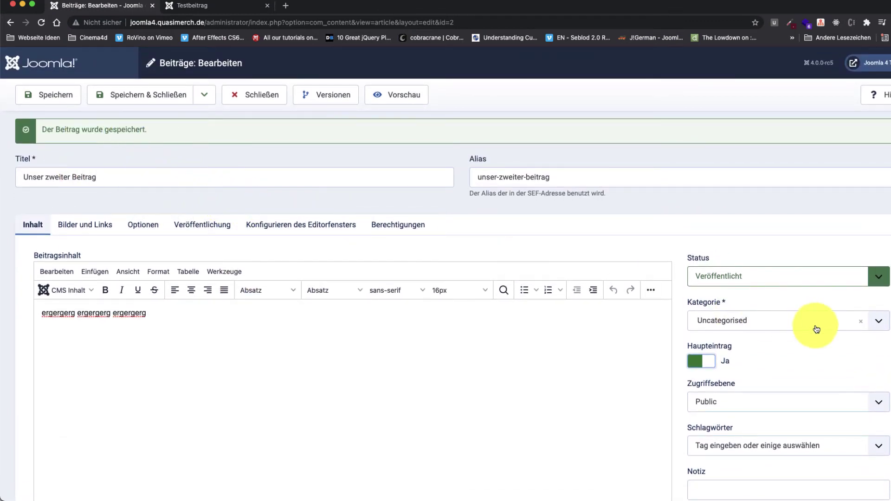
scroll(815, 325, "down", 3)
left_click(712, 274)
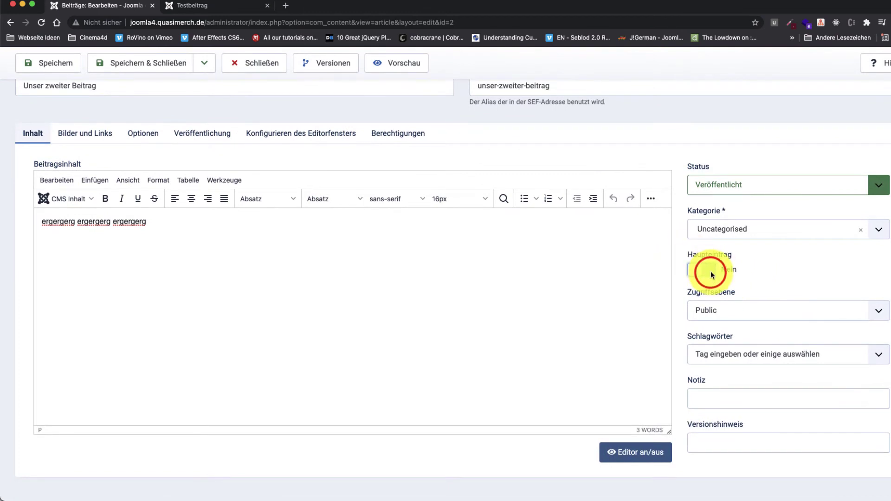
left_click(744, 311)
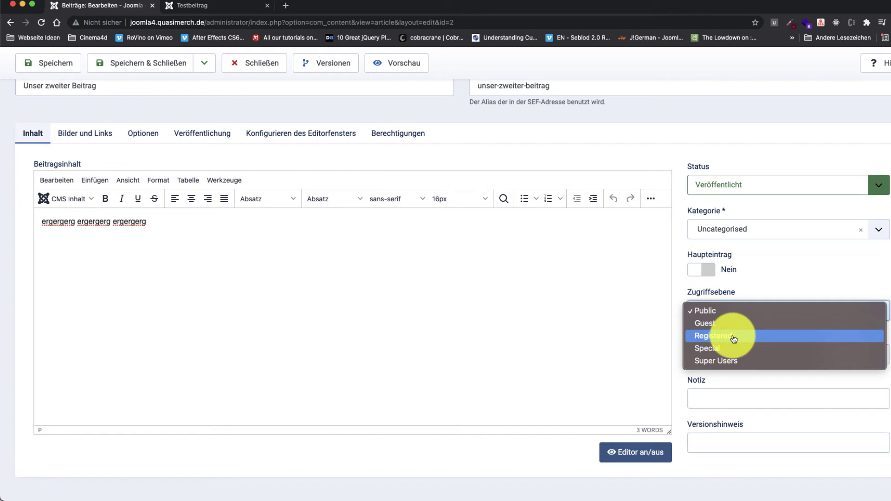
left_click(776, 290)
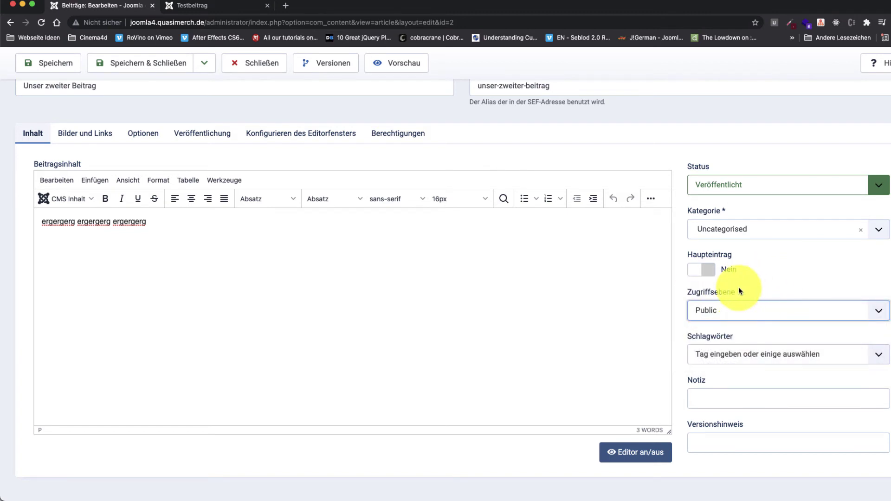
Step: Try entering "test, test2, schlagworttest" as comma-separated Schlagwörter in one entry, and remove that entry
left_click(758, 356)
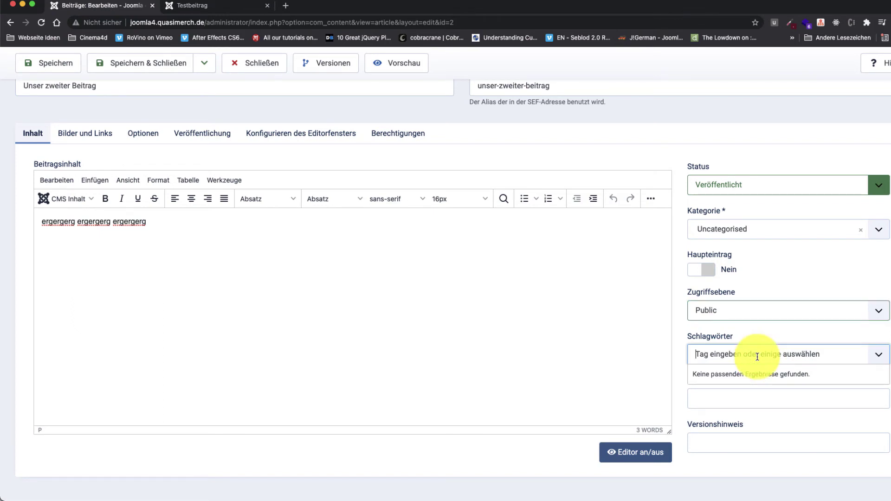
type("test, ")
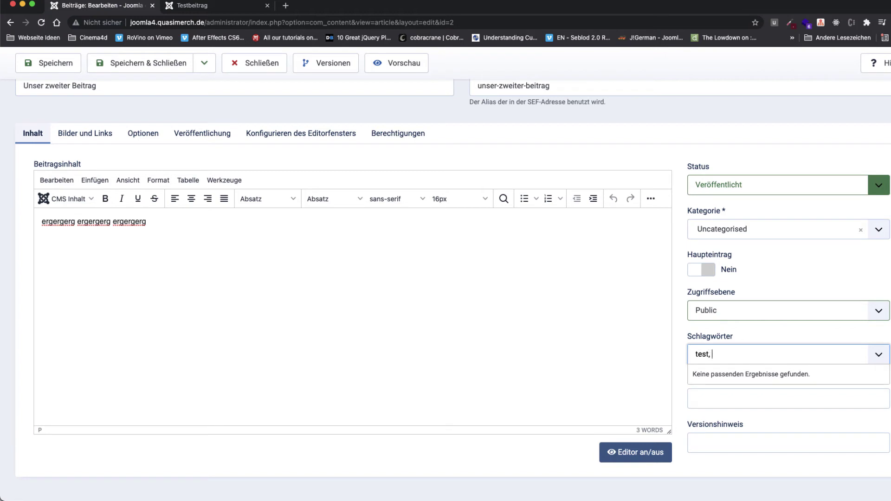
type("test2, schlagworttest")
key("Return")
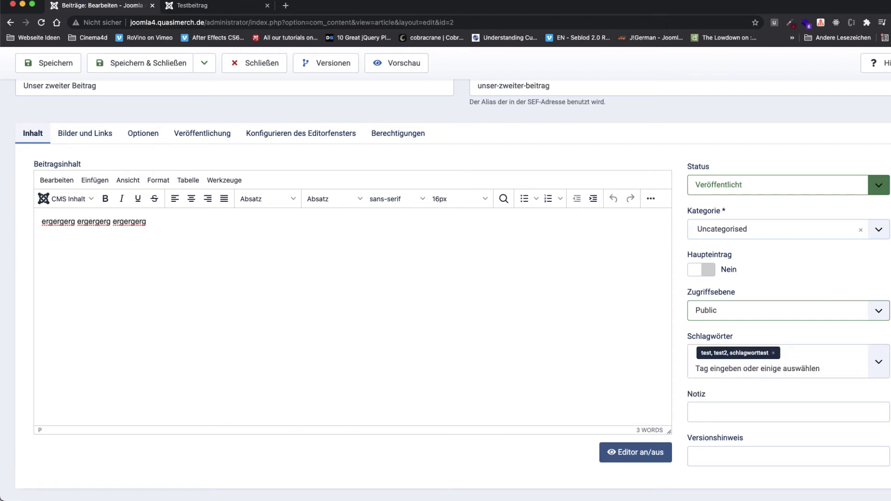
left_click(774, 353)
left_click(774, 353)
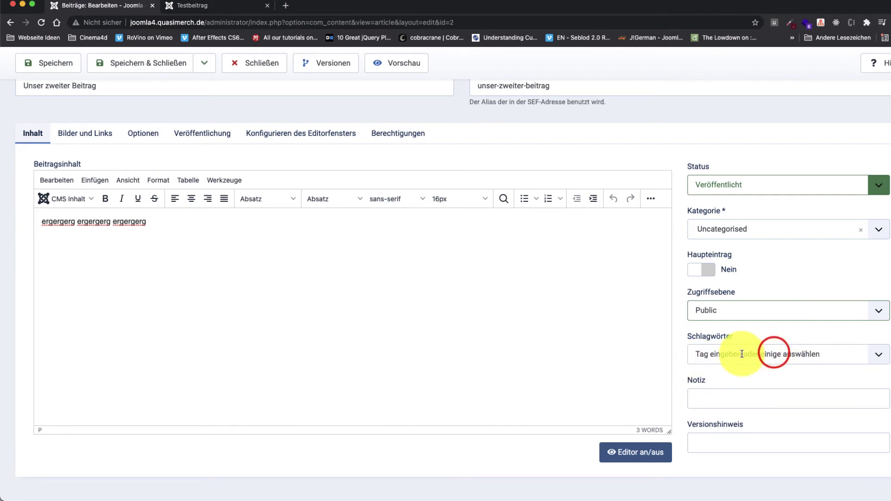
Step: Add "test" and "test2" as two separate Schlagwörter to the article
type("test")
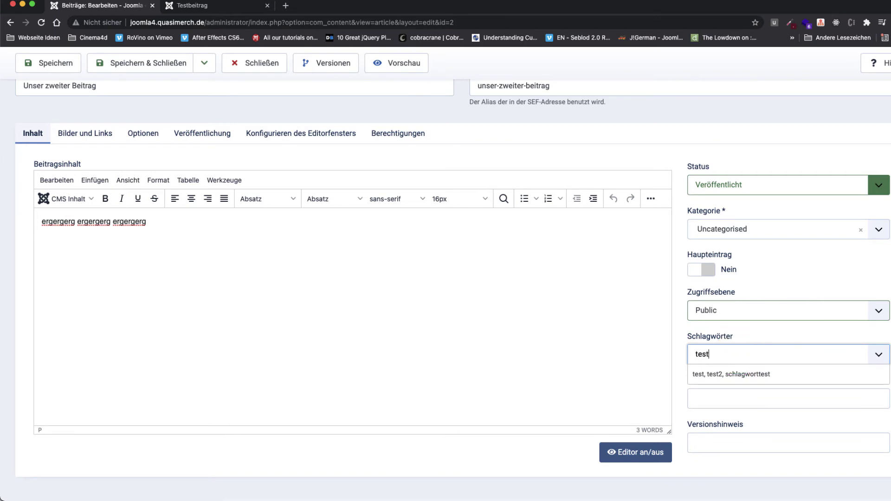
key("Return")
left_click(742, 355)
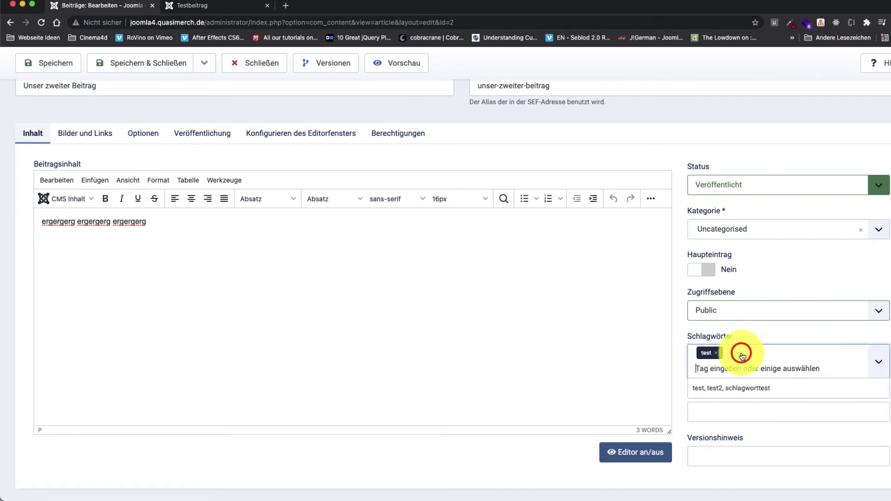
type("test2")
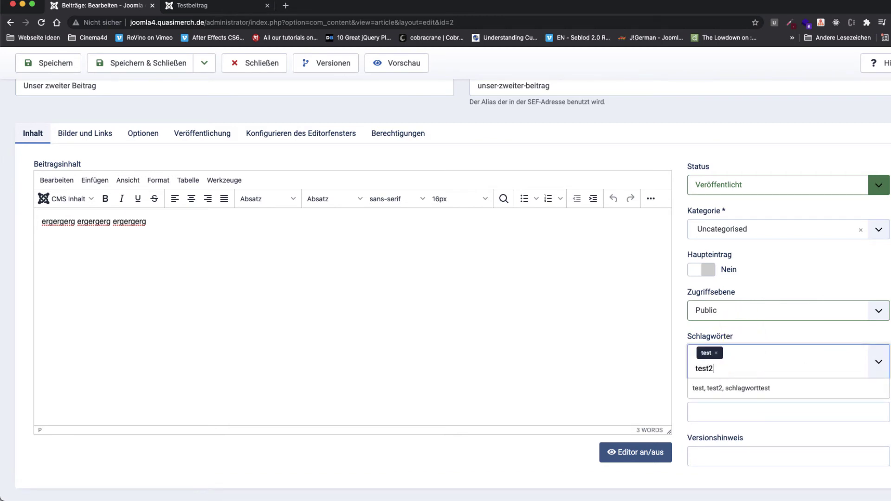
key("Return")
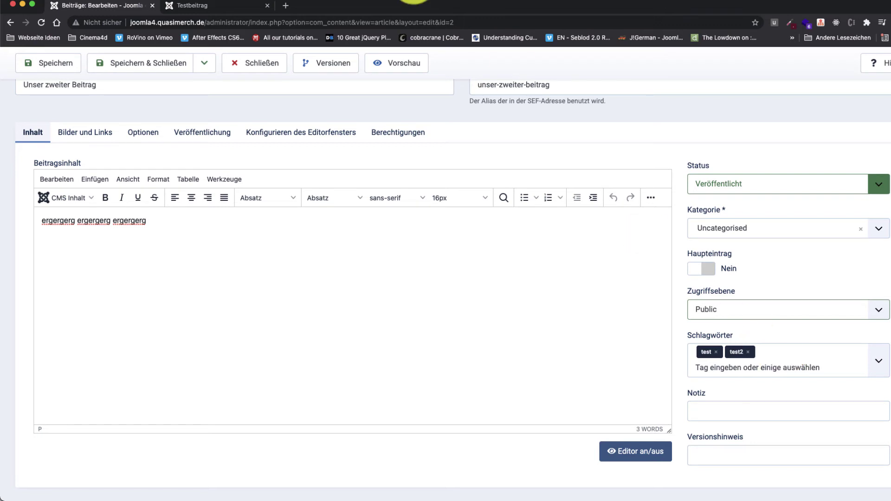
Step: Open modules.whykiki.rocks in a new browser tab, requesting the address without its https prefix
left_click(286, 5)
type("modules")
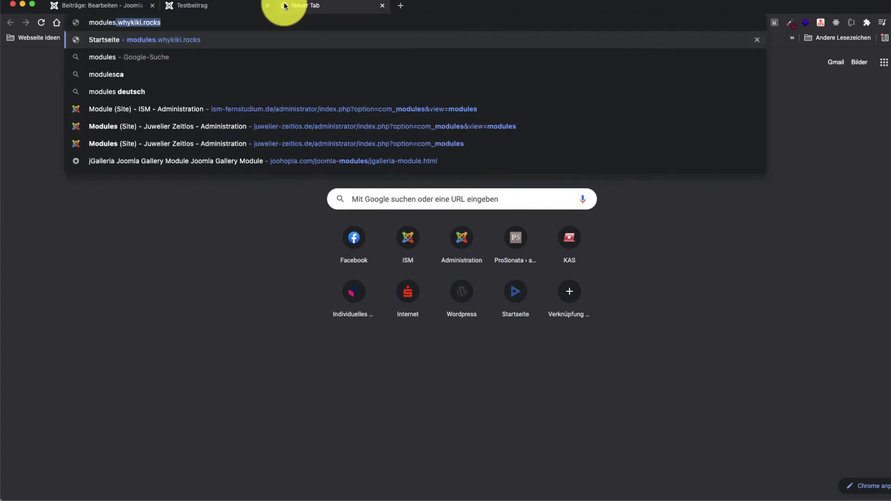
key("Return")
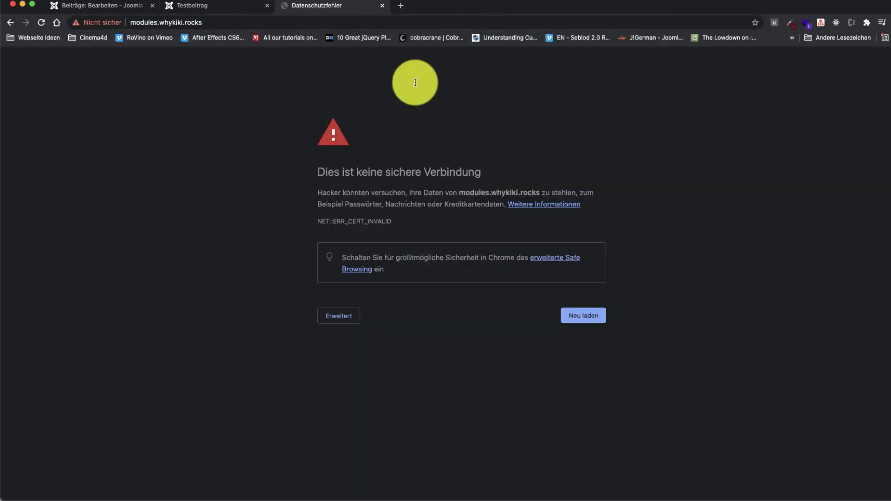
left_click(140, 22)
left_click(140, 23)
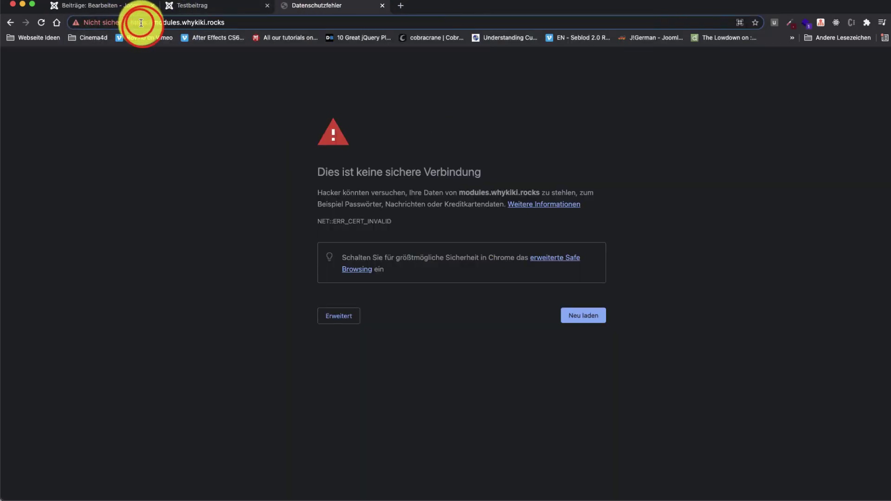
key("BackSpace")
key("Return")
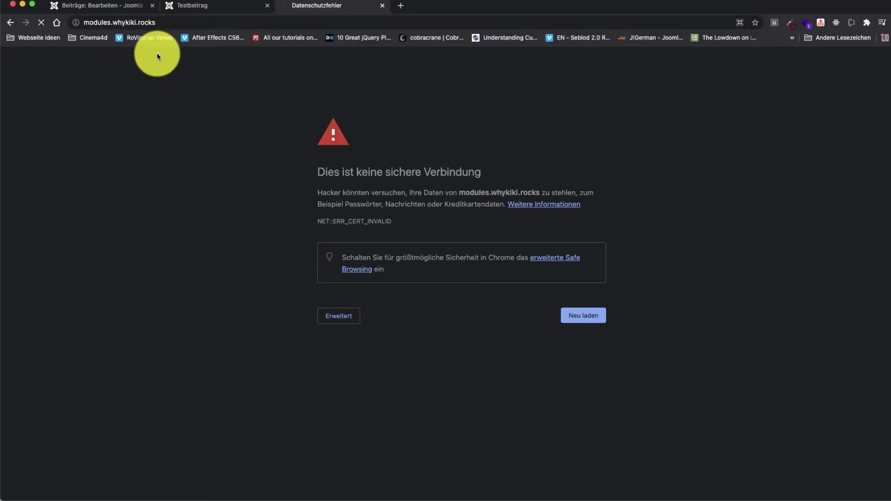
Step: View the Load More Isotope page and filter its articles by News, by Uncategorised, and back to Alle
left_click(402, 186)
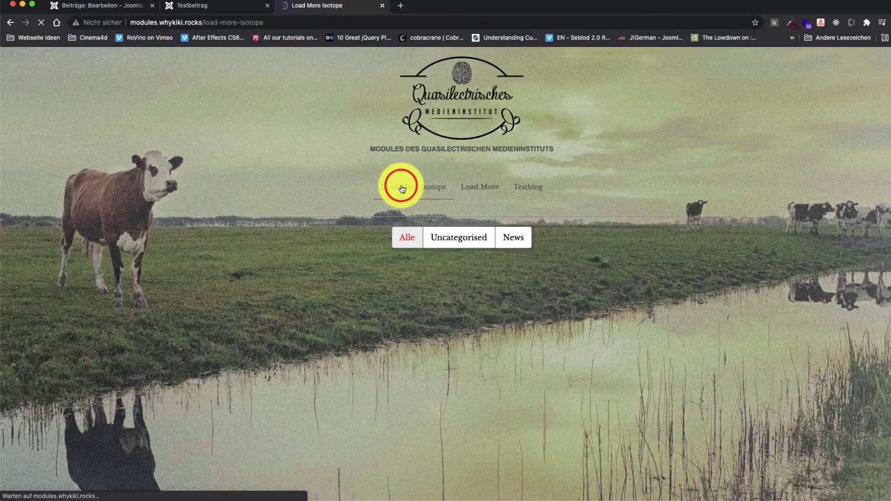
left_click(514, 237)
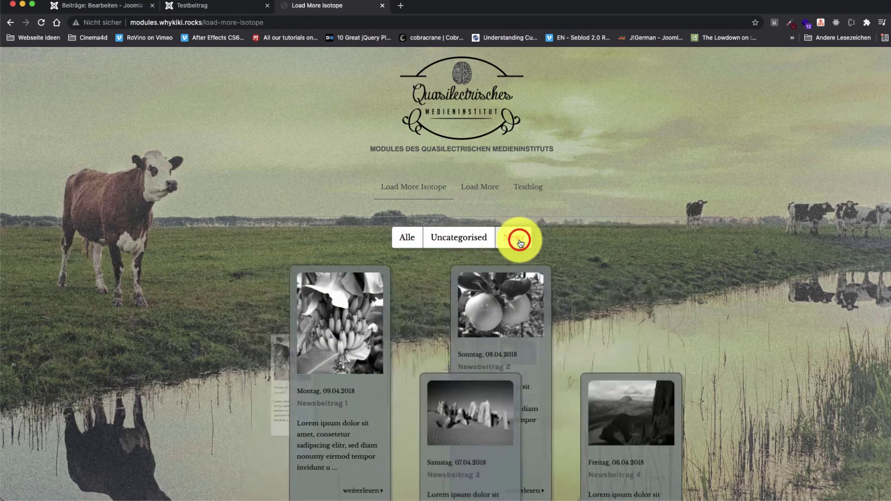
scroll(658, 229, "down", 2)
left_click(462, 194)
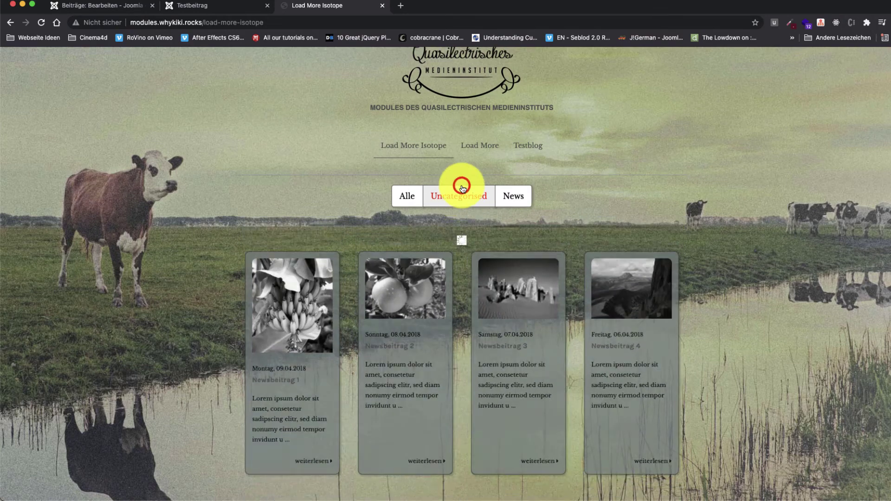
left_click(402, 195)
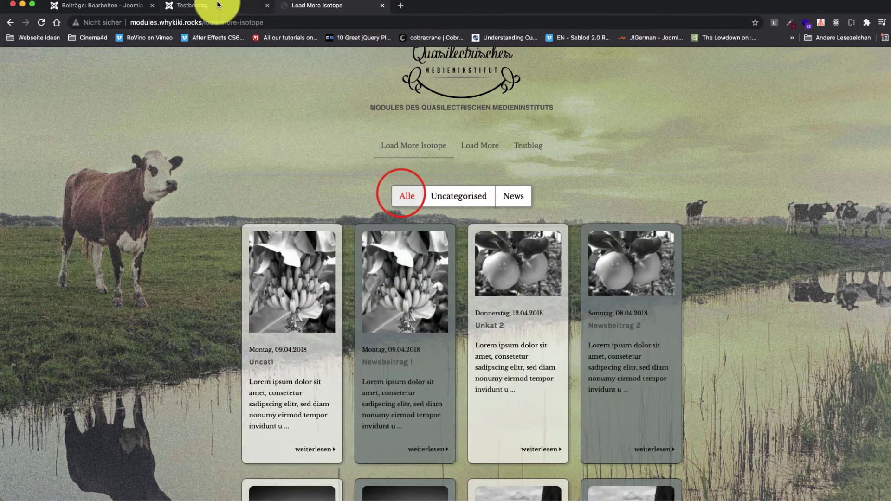
Step: Back in the Unser zweiter Beitrag editor, check the Notiz and Versionshinweis fields without filling them, and save the article
left_click(86, 6)
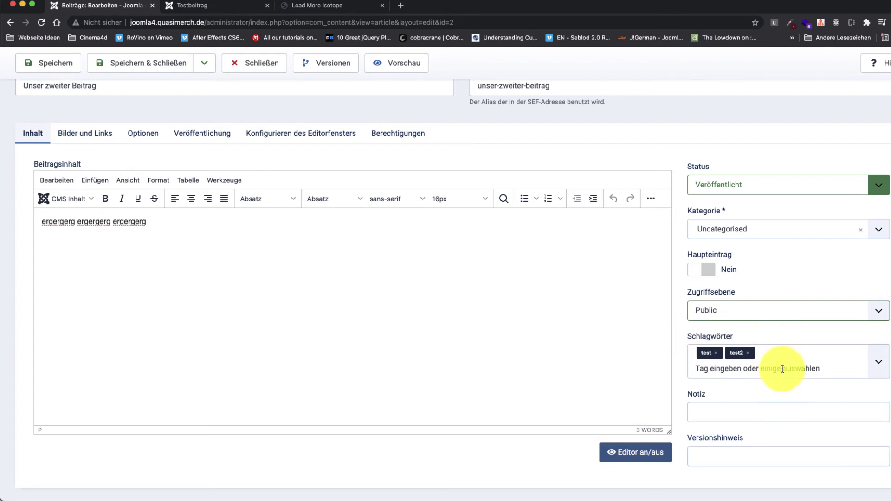
left_click(742, 412)
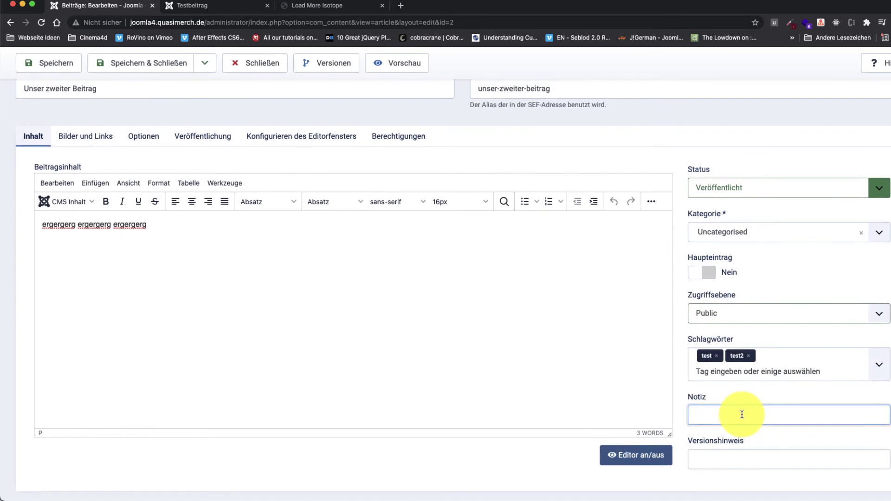
left_click(728, 454)
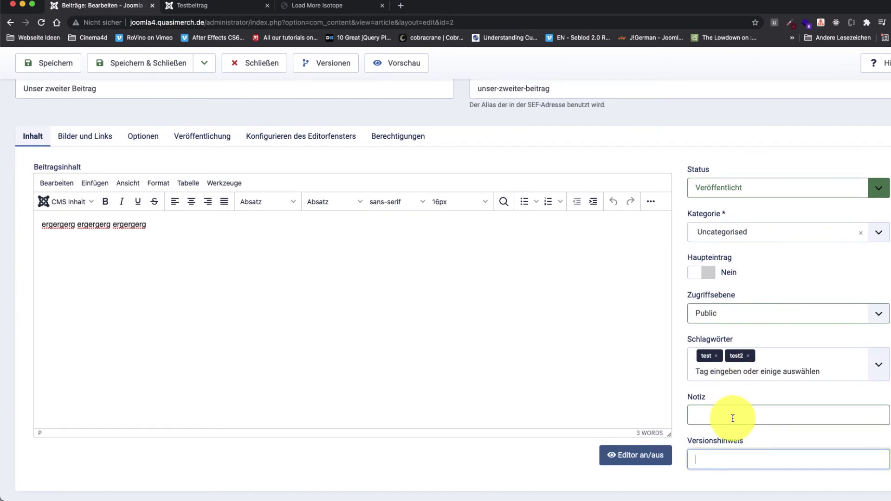
left_click(49, 63)
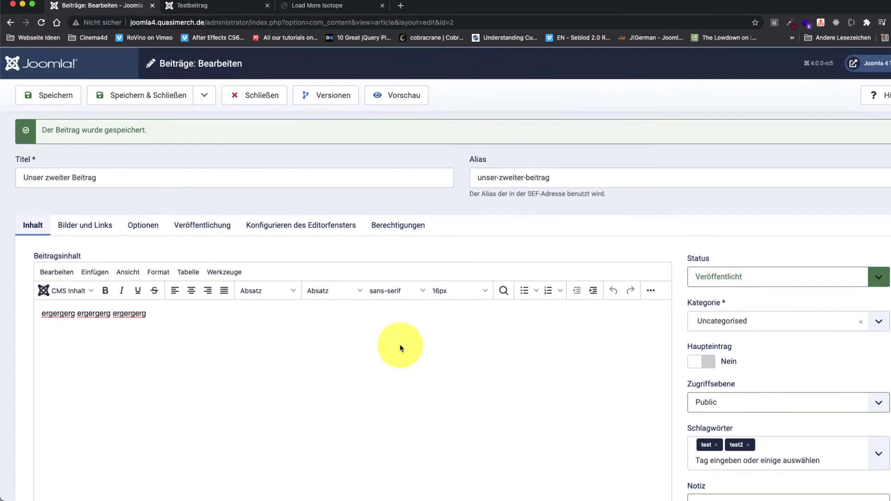
left_click(54, 97)
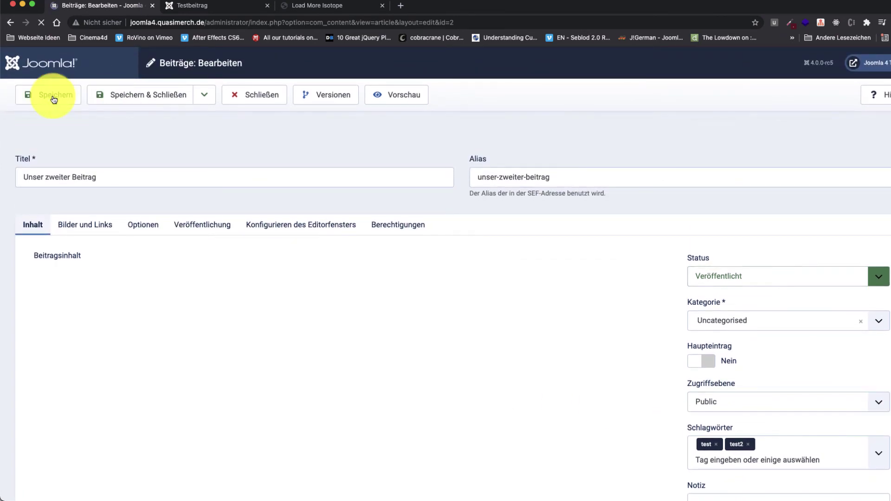
Step: Examine the Einleitungsbild and Komplettes Beitragsbild sections of the article's Bilder und Links settings
left_click(82, 226)
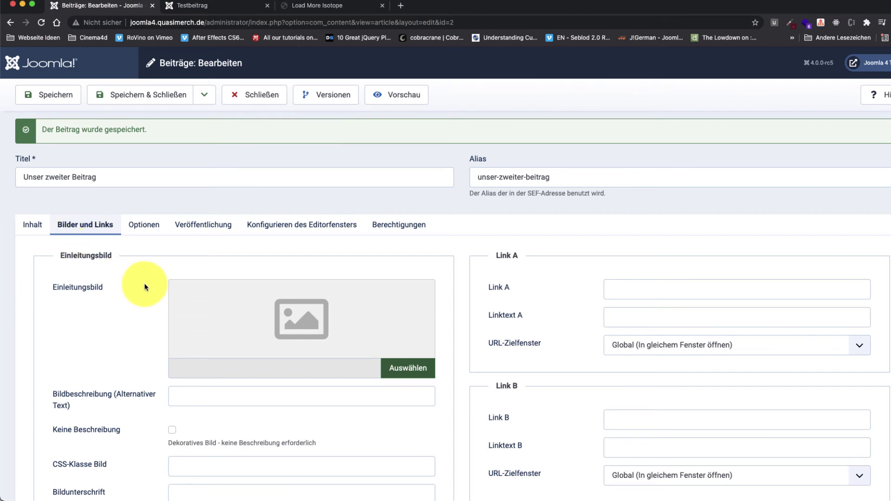
scroll(144, 284, "down", 2)
scroll(144, 284, "down", 5)
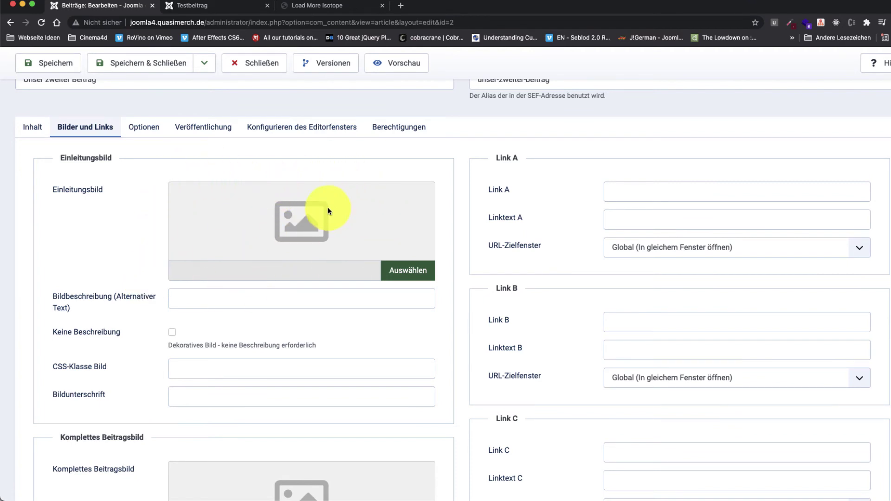
double_click(82, 159)
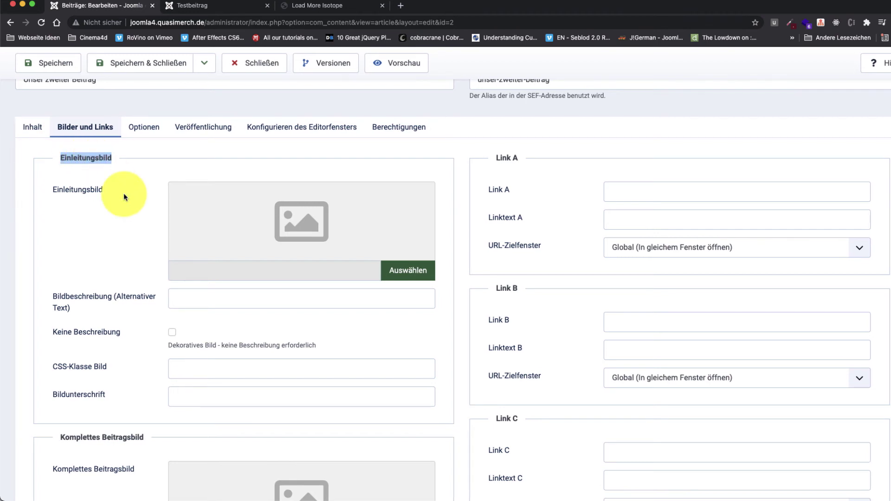
scroll(139, 197, "down", 4)
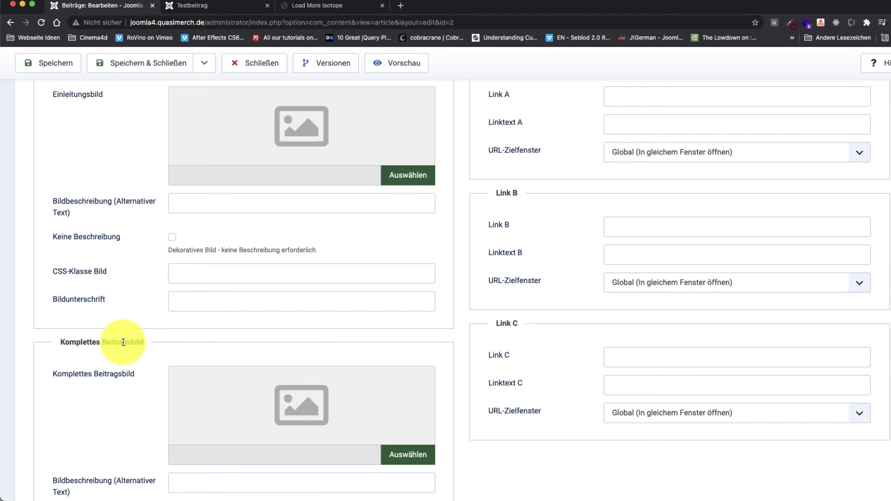
scroll(123, 343, "down", 3)
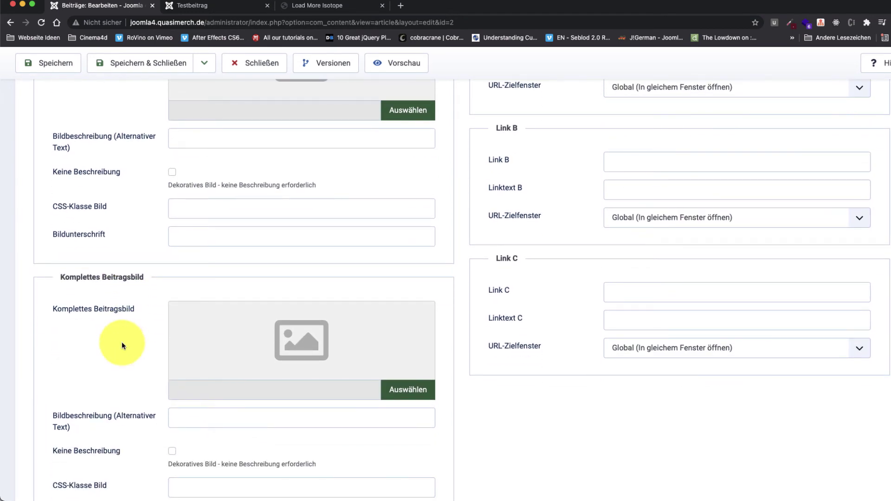
scroll(123, 298, "up", 8)
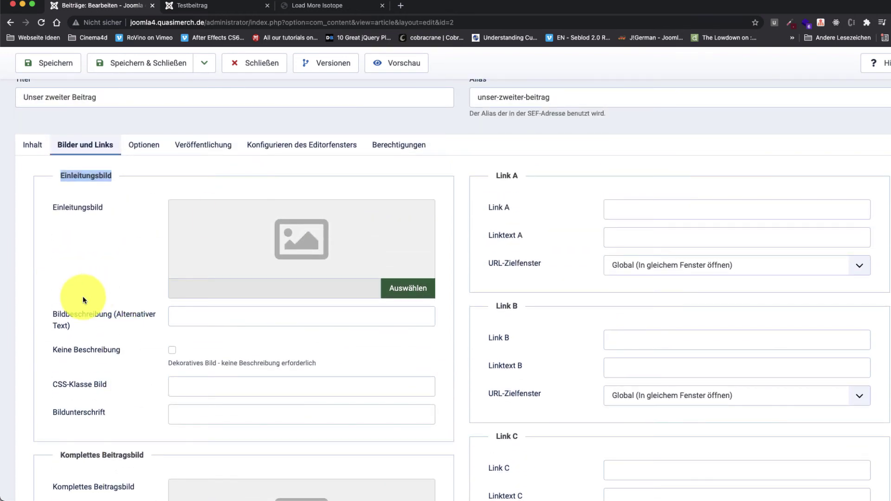
Step: Compare the Einleitungsbild fields with those for the full article image, including the Bildbeschreibung and CSS-Klasse Bild fields
left_click(81, 173)
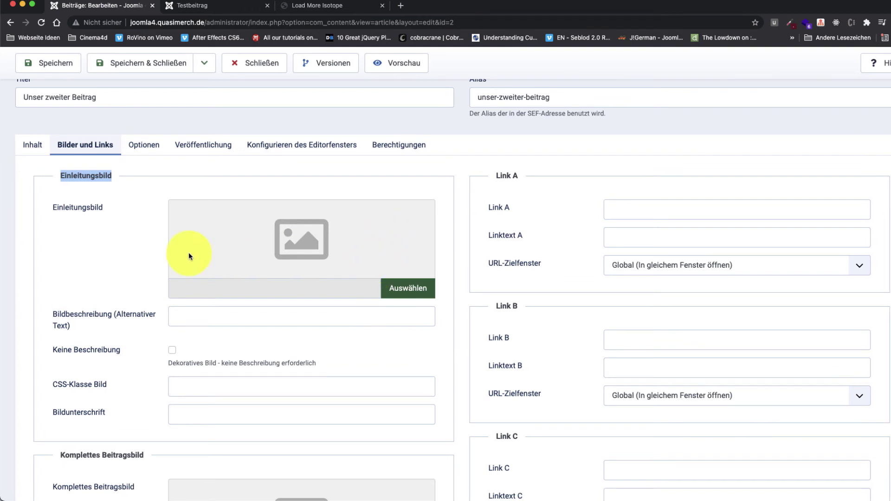
scroll(113, 252, "down", 6)
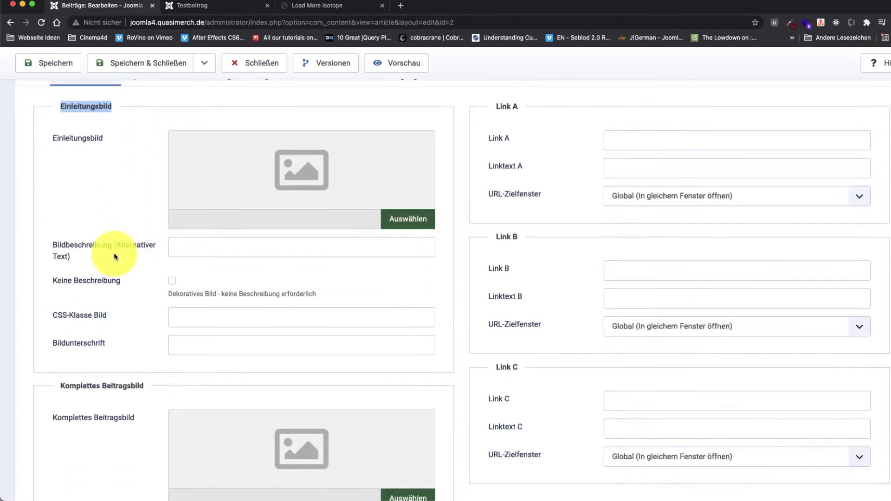
scroll(114, 257, "up", 5)
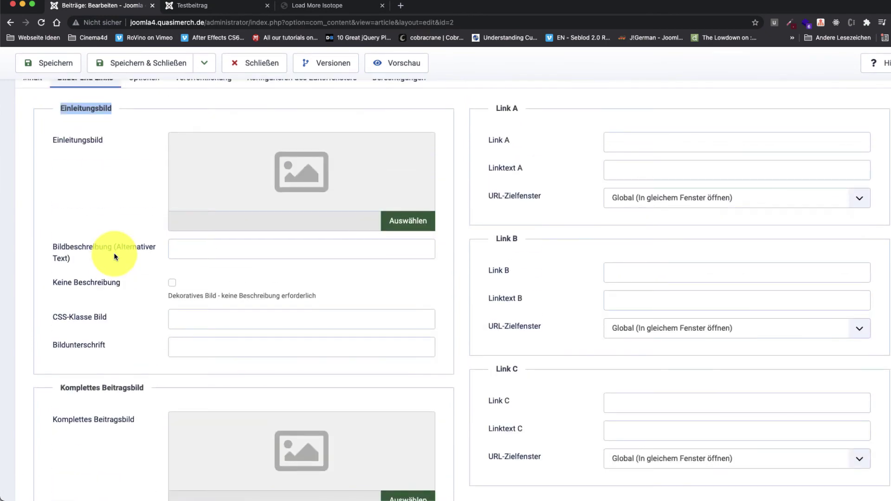
scroll(115, 257, "up", 4)
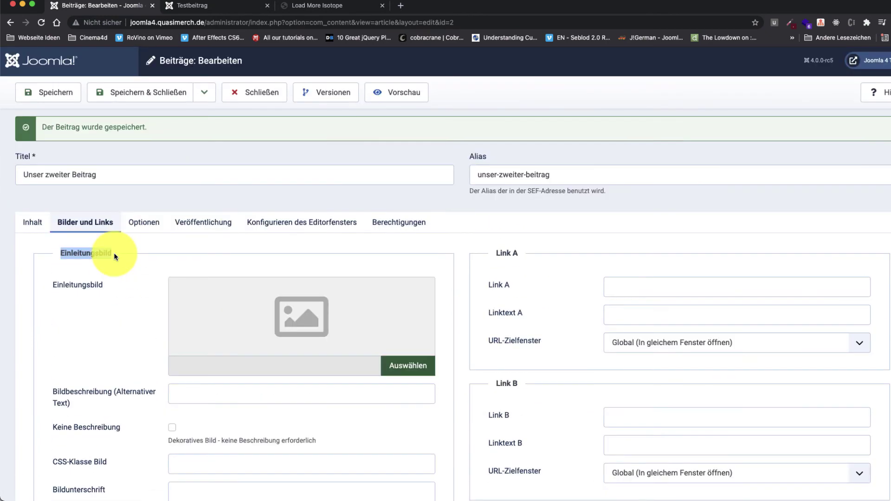
scroll(127, 261, "down", 1)
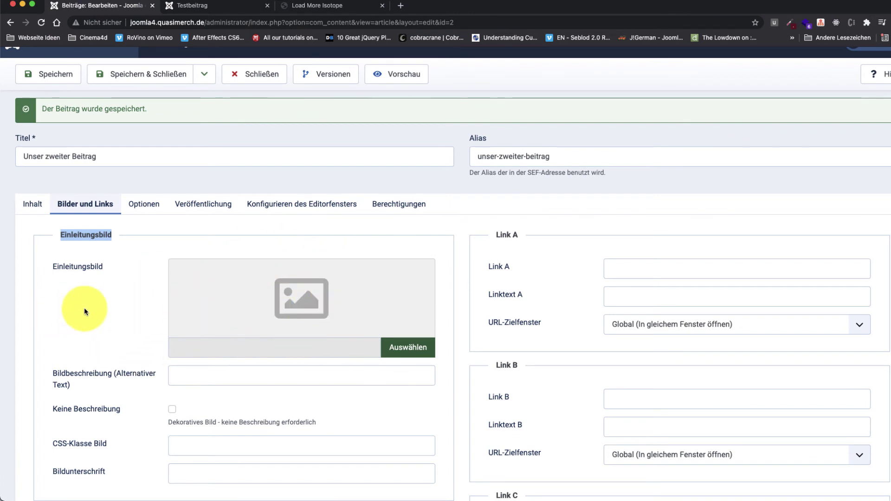
scroll(84, 311, "down", 3)
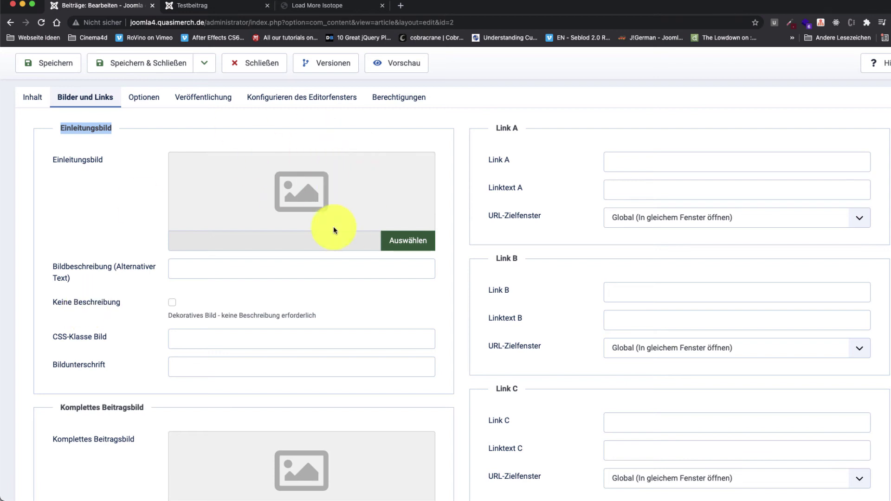
scroll(319, 239, "down", 5)
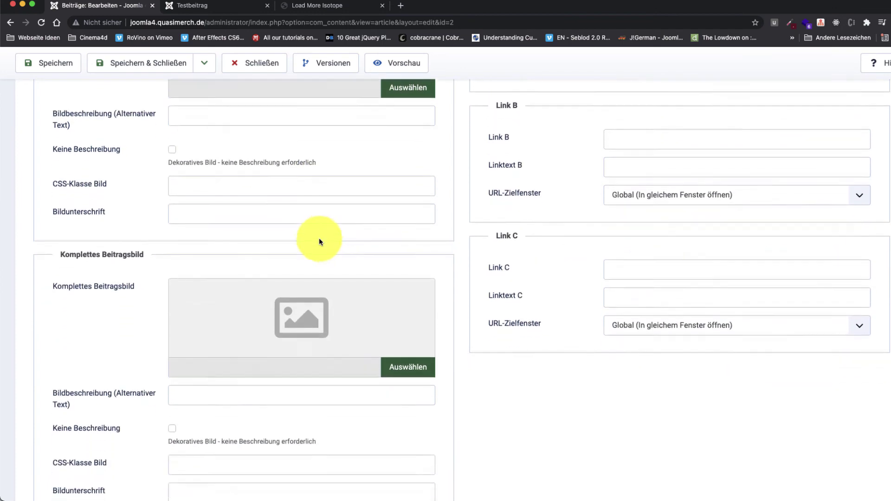
scroll(319, 238, "up", 5)
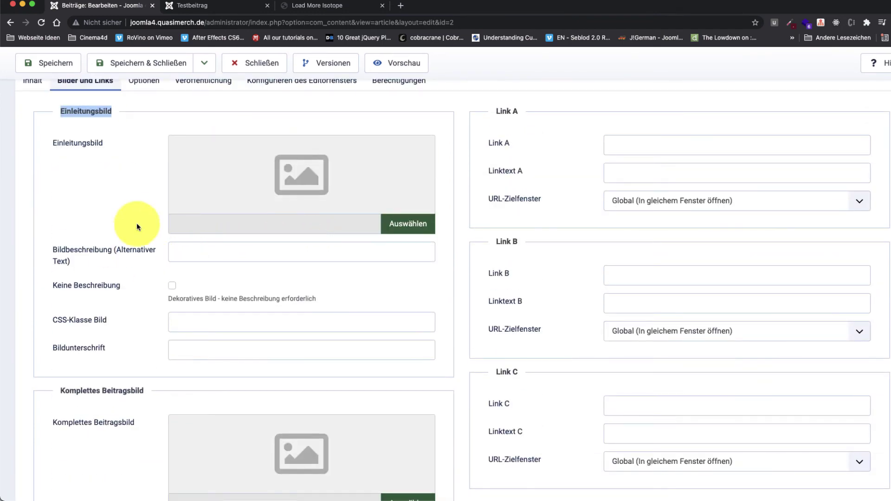
left_click(186, 244)
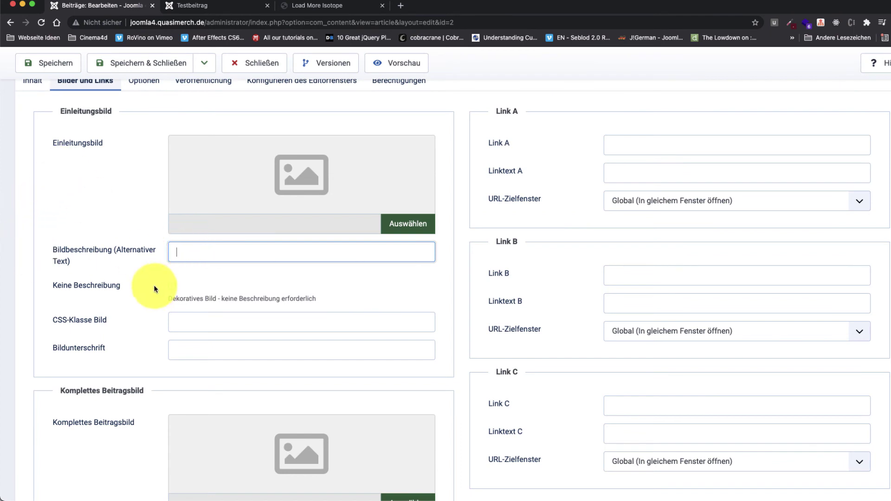
left_click(93, 324)
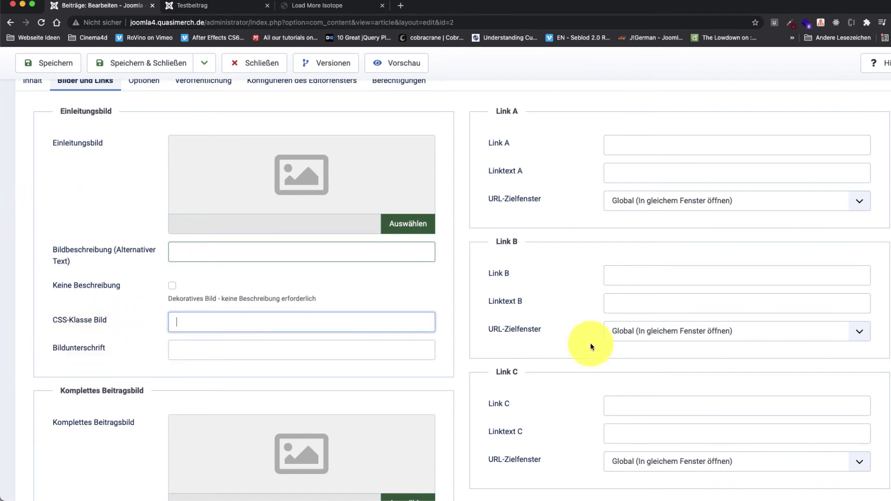
Step: Examine the Link A, Link B and Link C sections, including the Link A and Linktext A fields
scroll(571, 352, "up", 3)
scroll(577, 354, "up", 3)
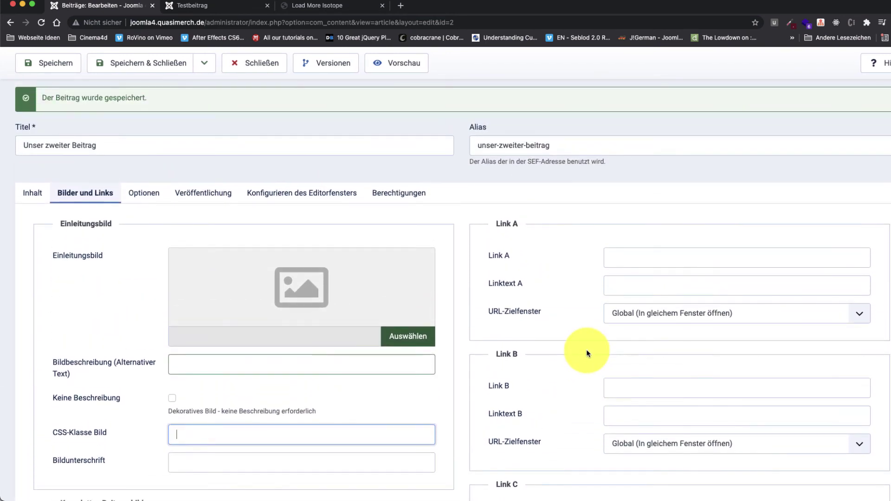
scroll(588, 344, "down", 4)
scroll(589, 344, "down", 2)
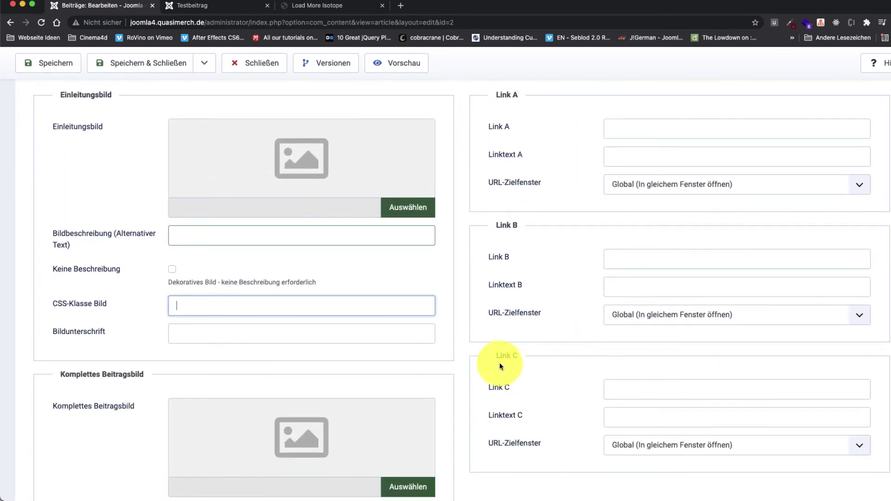
scroll(551, 368, "up", 3)
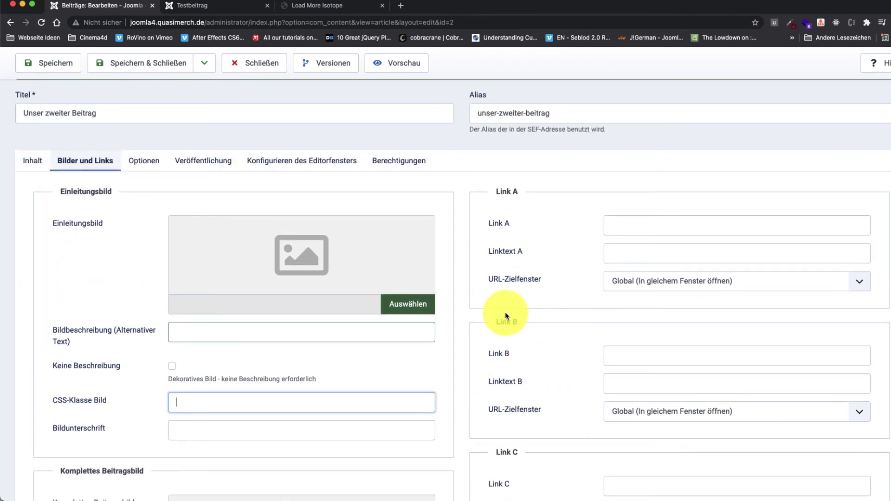
left_click(628, 224)
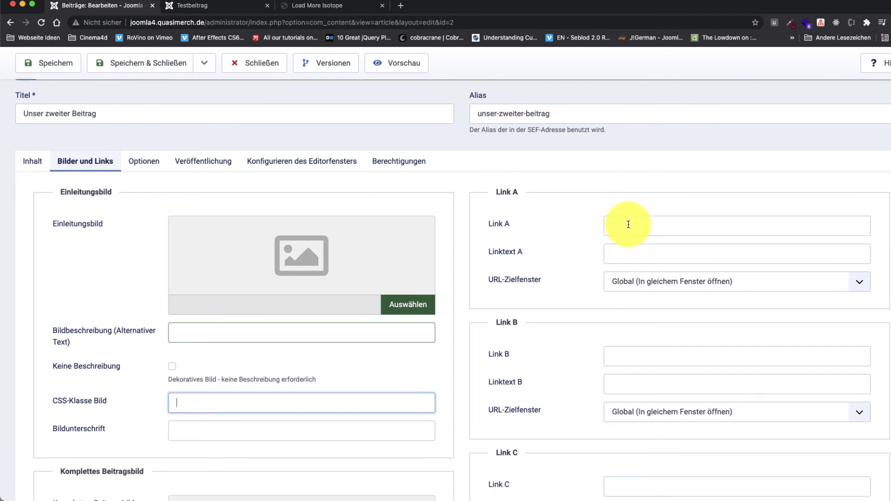
mouse_move(498, 192)
left_mouse_down()
mouse_move(598, 246)
mouse_move(646, 254)
left_mouse_up()
left_click(643, 256)
left_click(624, 232)
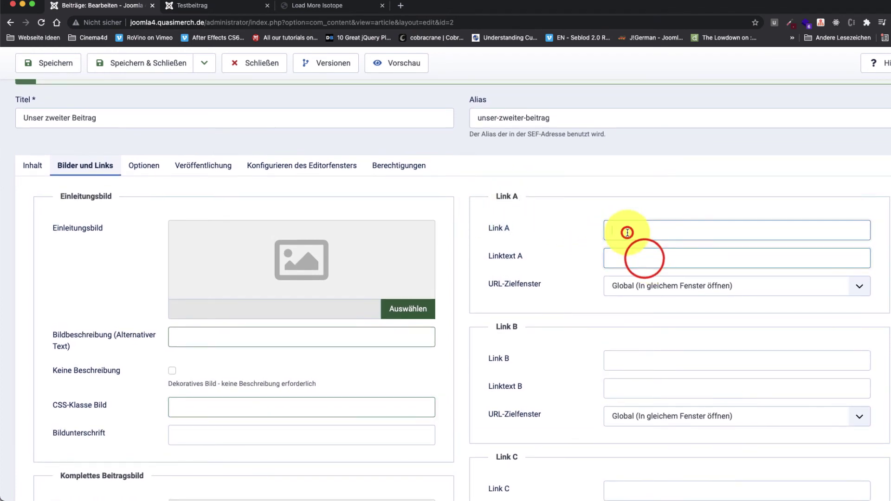
Step: View the published Testbeitrag page on the website and return to the article's Bilder und Links settings
left_click(191, 6)
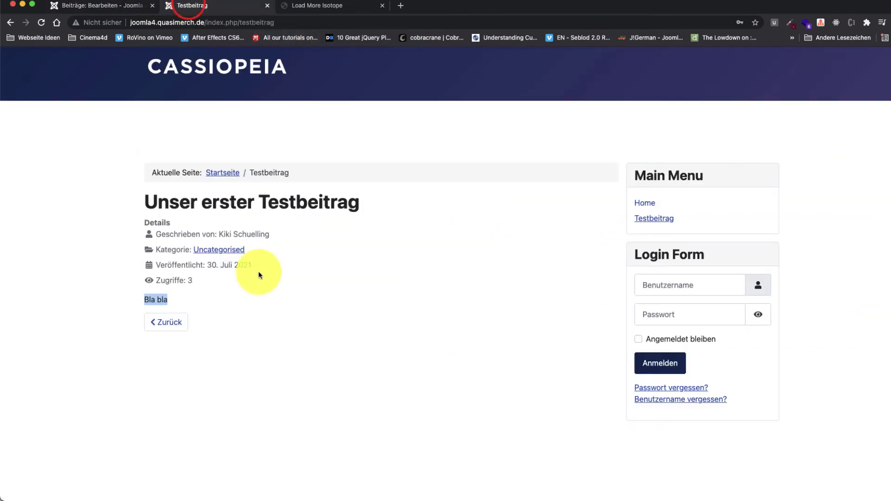
left_click(108, 6)
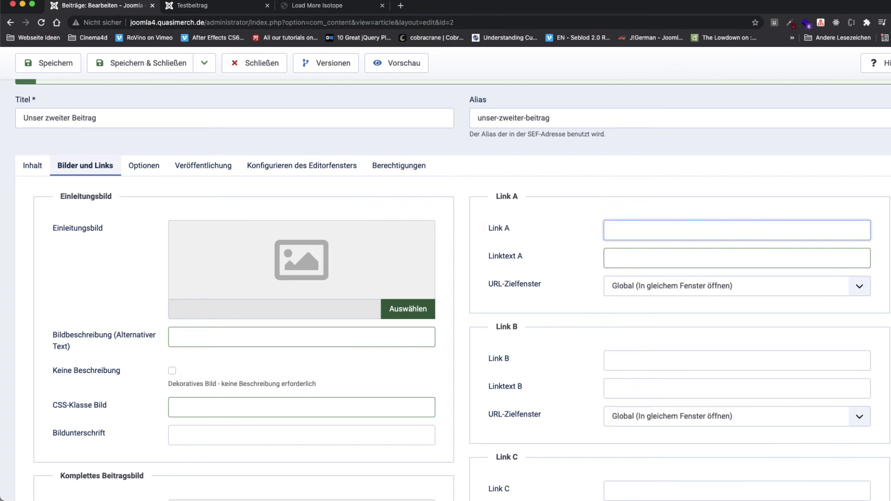
scroll(254, 274, "down", 5)
scroll(254, 274, "up", 4)
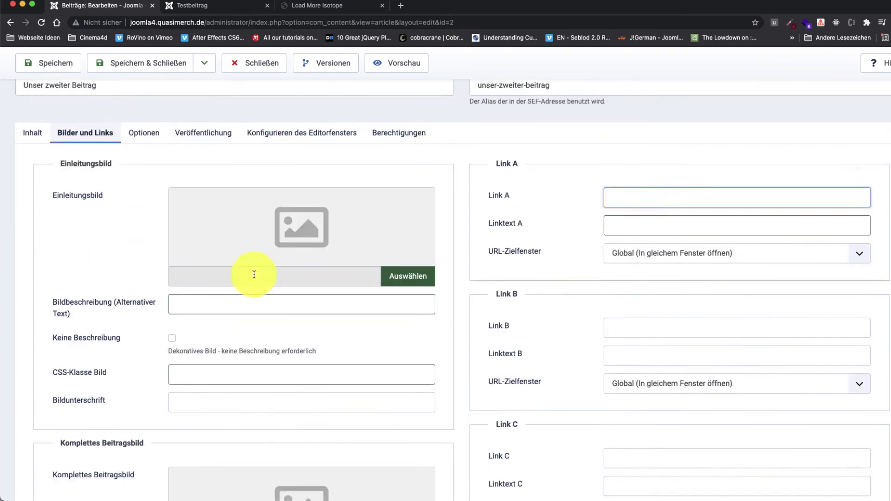
Step: Examine the choices offered for the Layout setting in the article's Optionen, keeping Globale Einstellung
left_click(140, 134)
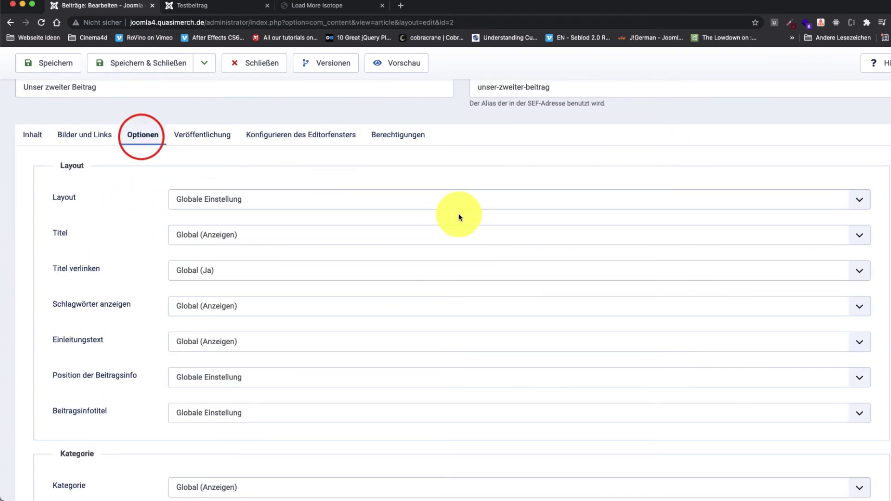
left_click(230, 199)
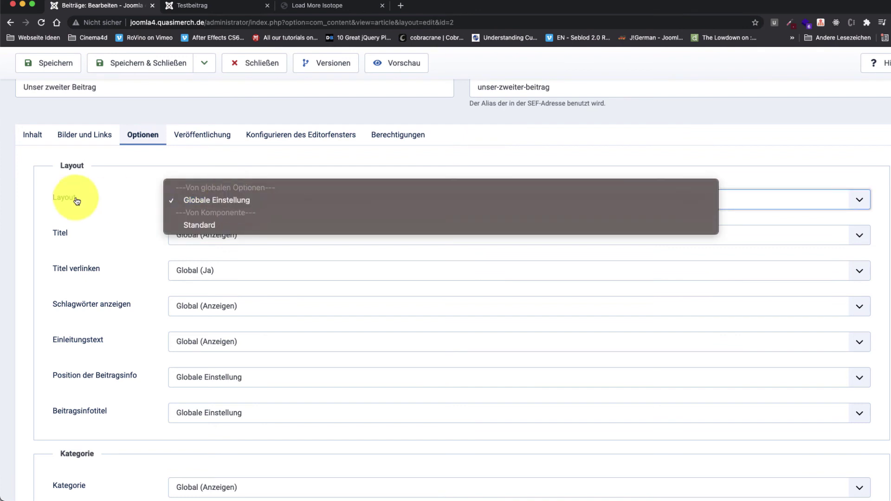
left_click(92, 199)
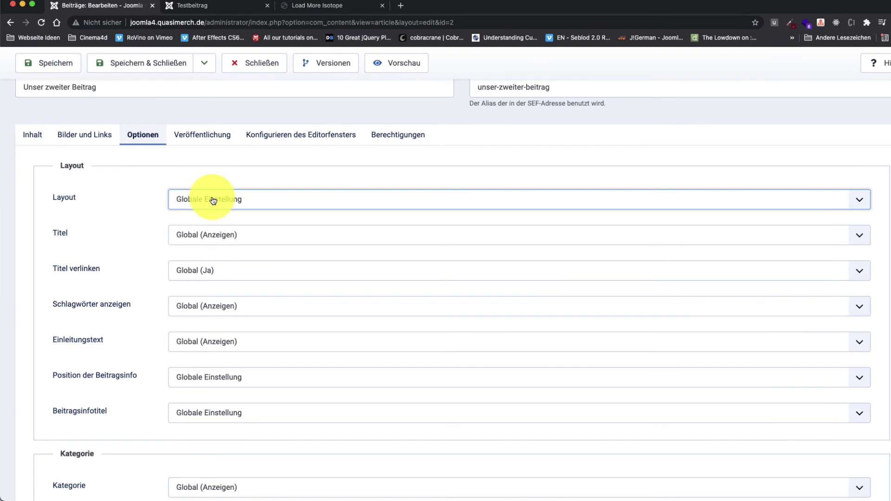
scroll(212, 200, "up", 1)
left_click(215, 228)
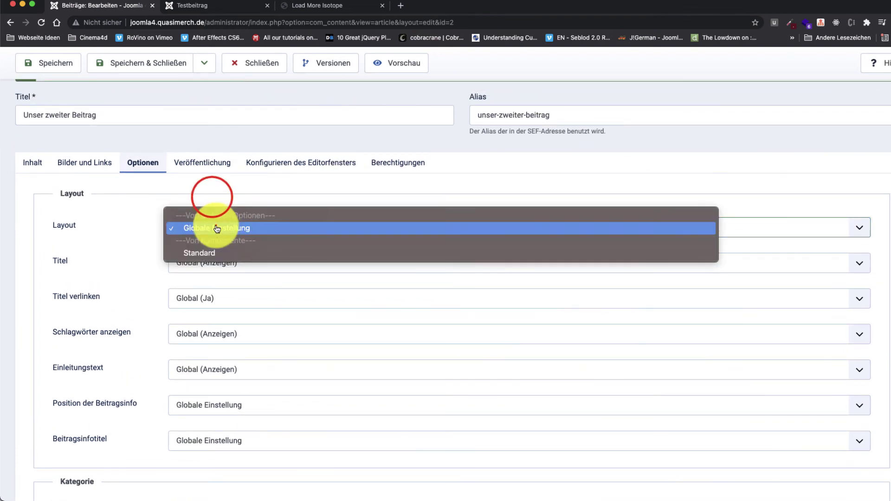
left_click(108, 232)
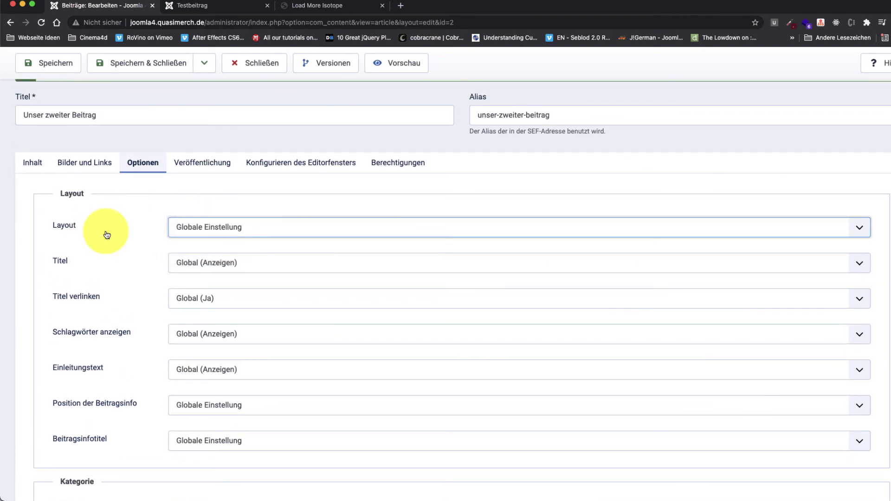
Step: Look through the Layout, Kategorie, Autor and Datum display settings in the article's Optionen
scroll(107, 234, "down", 2)
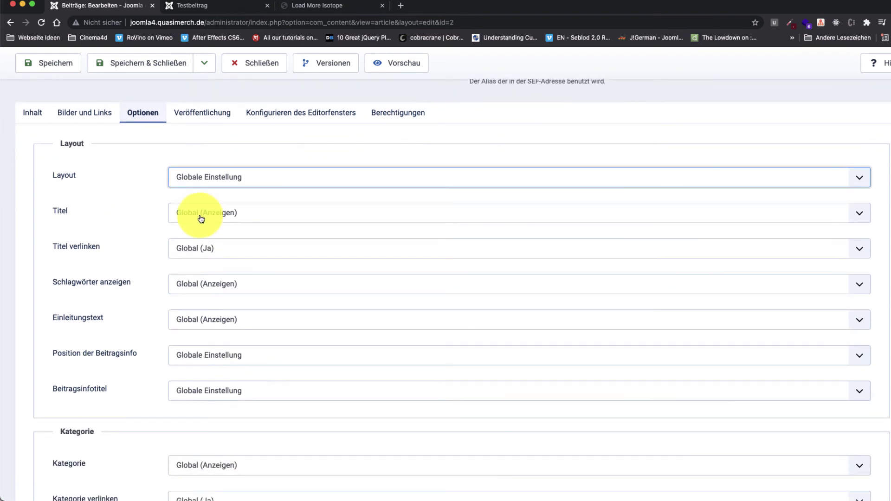
scroll(294, 255, "down", 12)
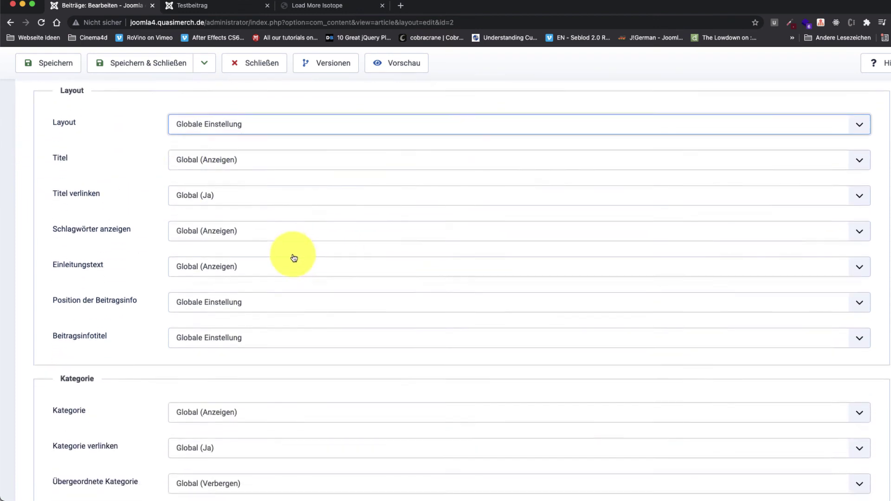
scroll(294, 259, "down", 12)
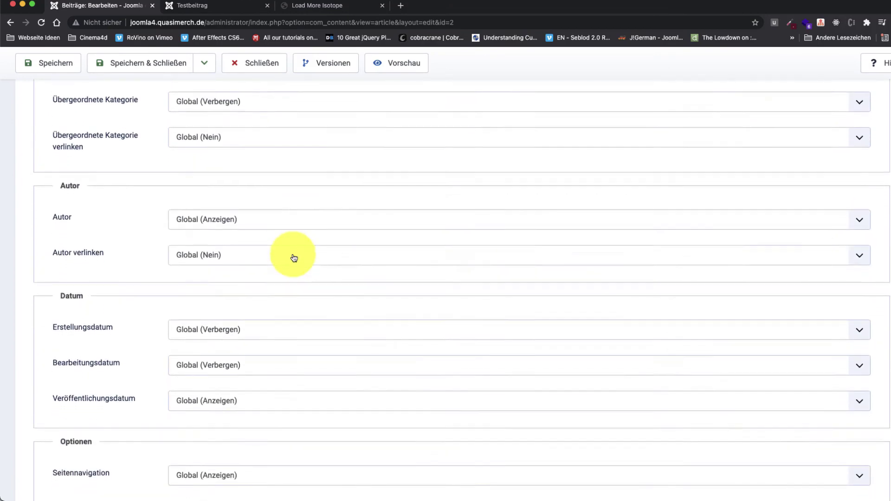
scroll(292, 257, "up", 20)
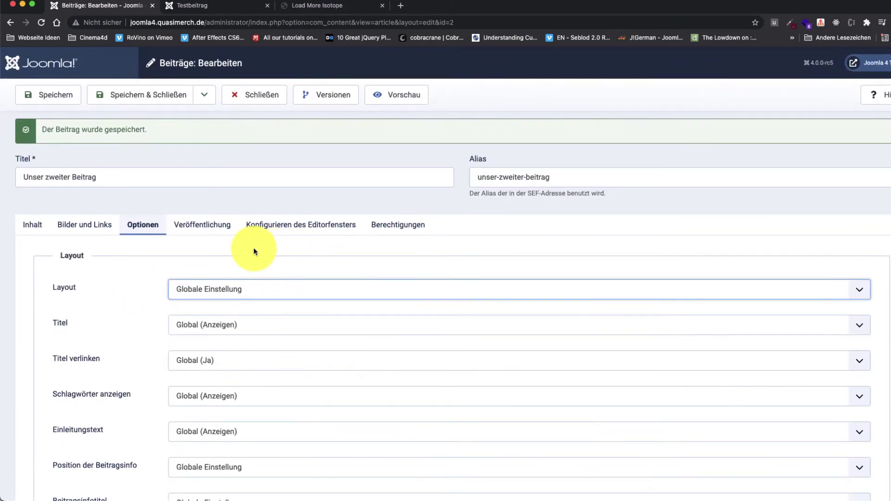
Step: Examine the article's Veröffentlichung settings, including the publishing dates, author fields and the Metadaten section with Meta-Beschreibung
left_click(210, 226)
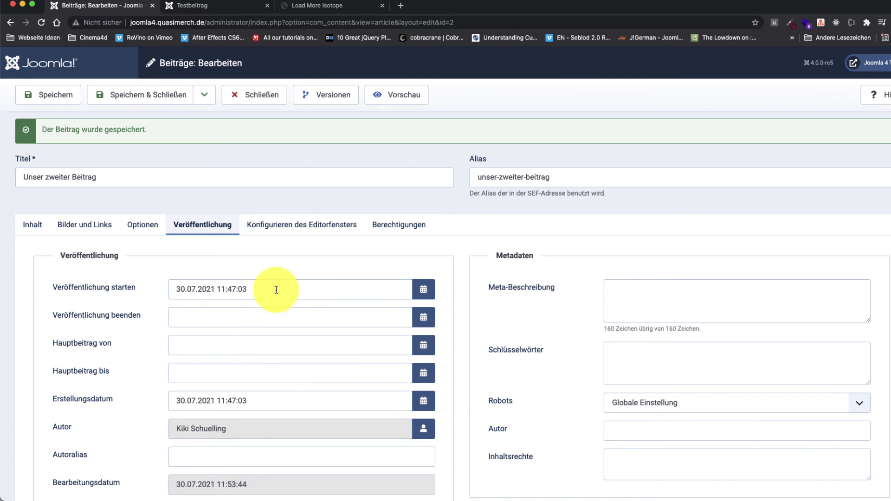
scroll(255, 320, "down", 2)
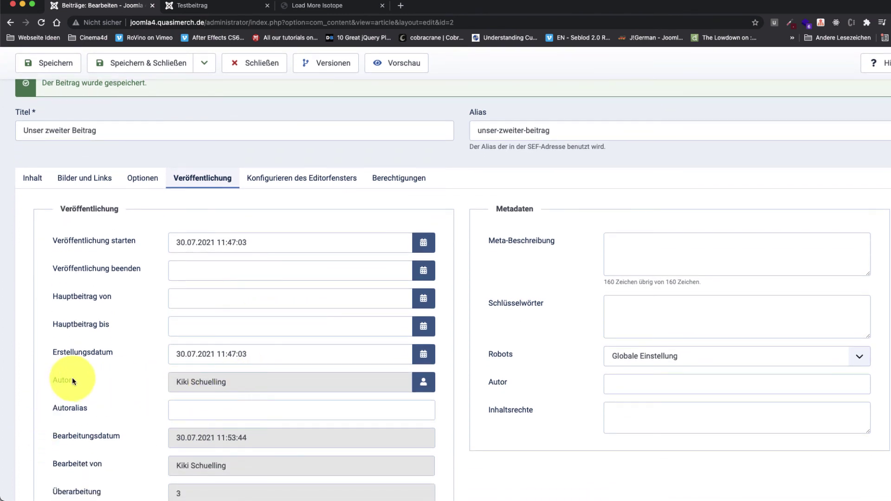
scroll(217, 416, "down", 3)
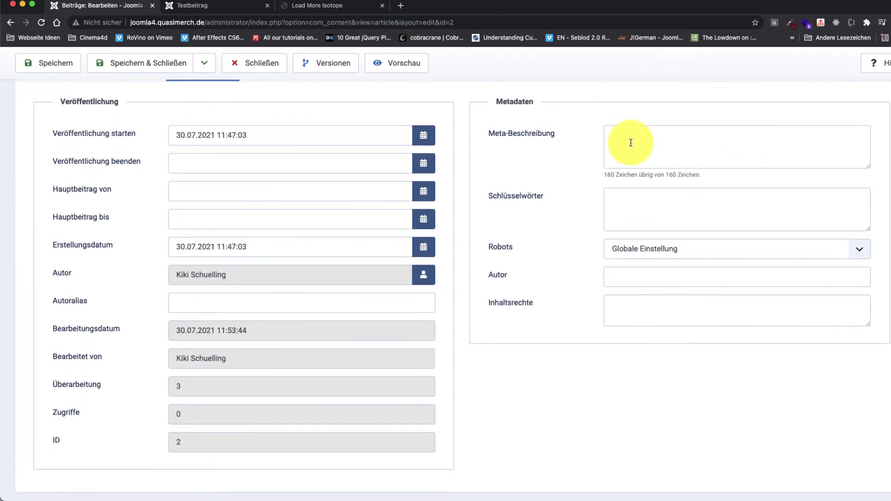
left_click(631, 143)
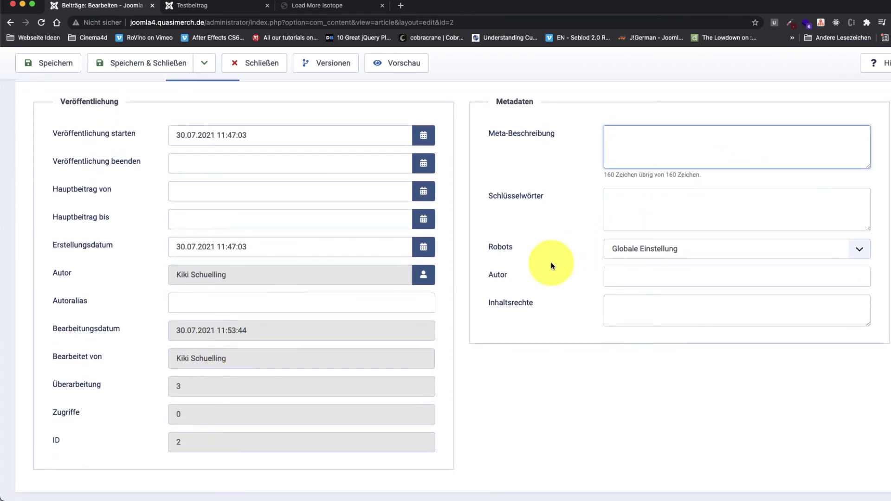
scroll(221, 382, "down", 1)
scroll(221, 384, "up", 3)
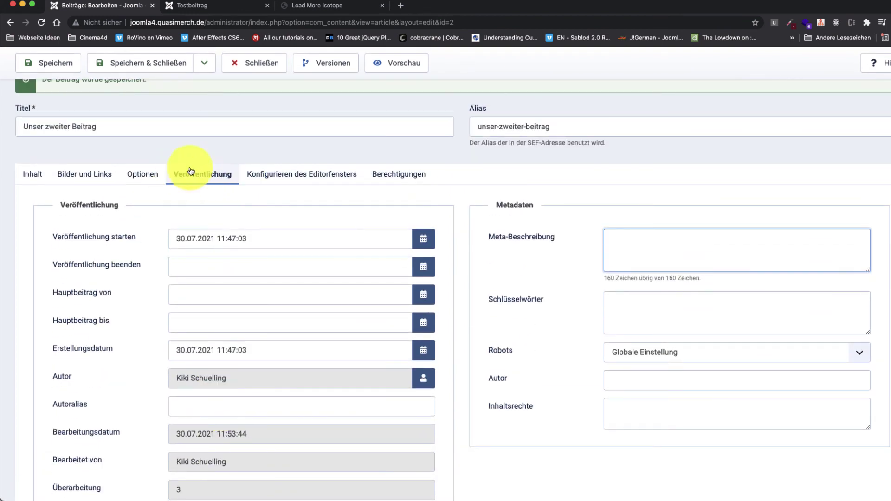
Step: Examine the article's Konfigurieren des Editorfensters settings and the Berechtigungen for the user groups
left_click(265, 175)
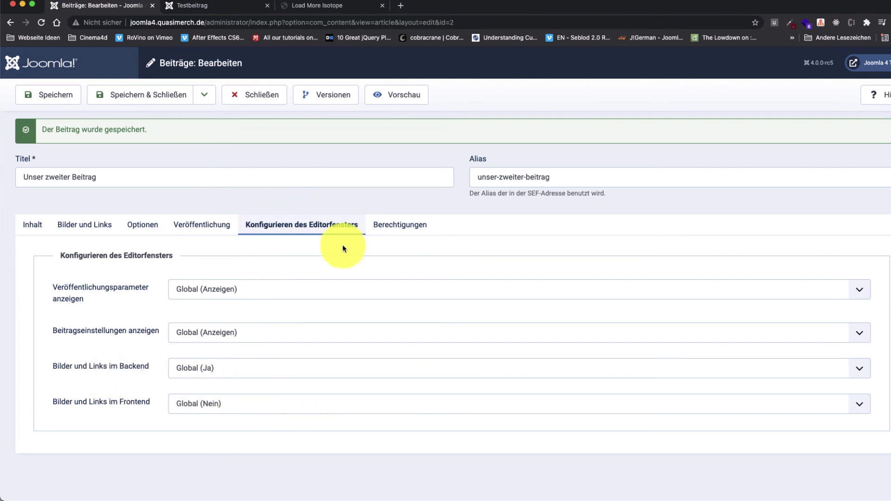
left_click(410, 229)
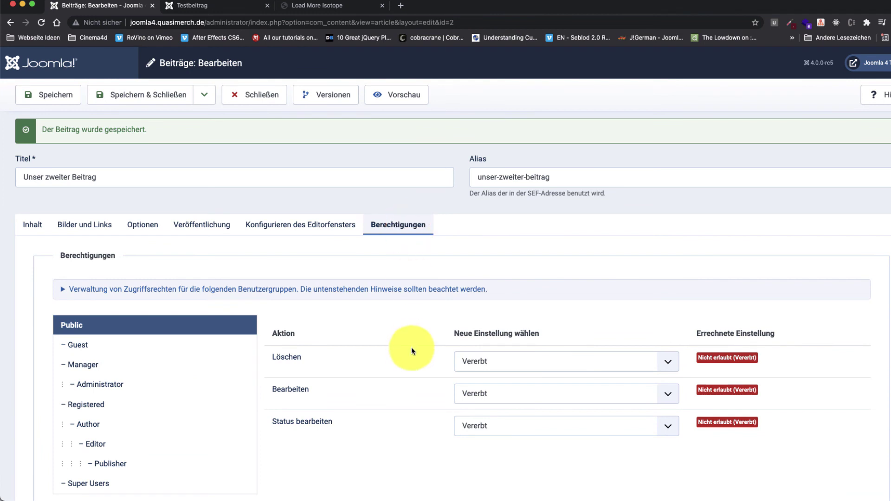
scroll(411, 347, "down", 1)
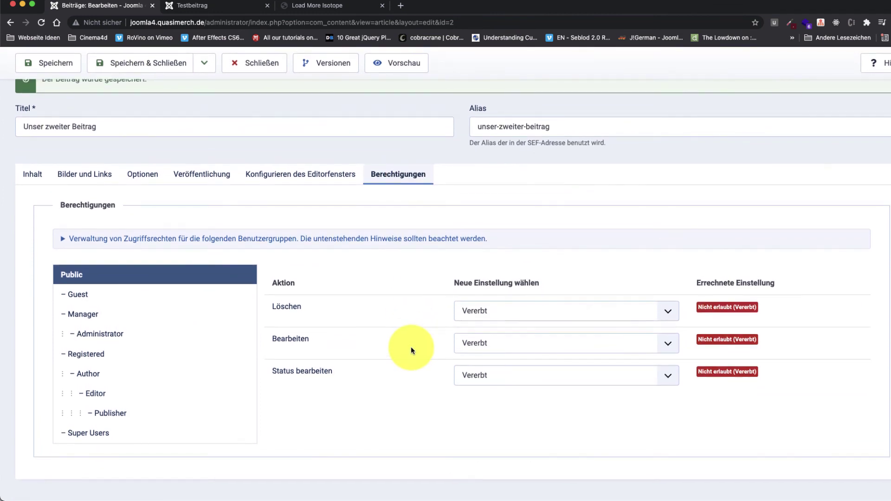
scroll(411, 347, "up", 1)
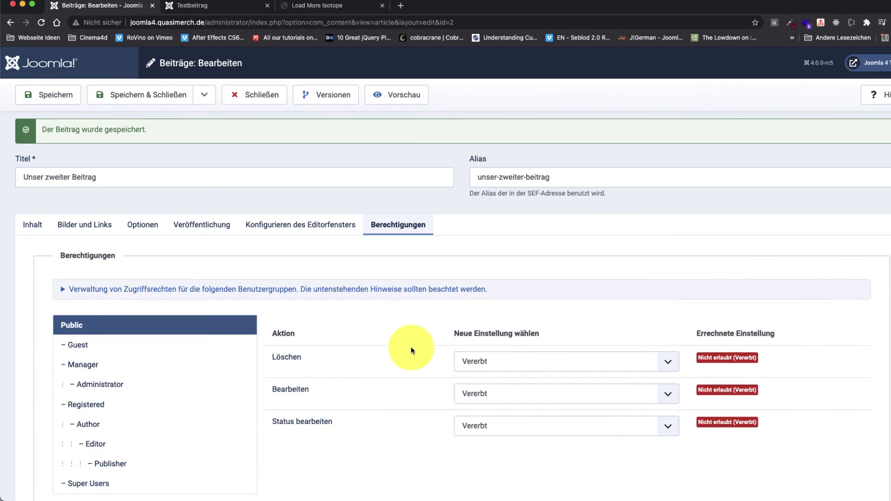
scroll(410, 347, "down", 1)
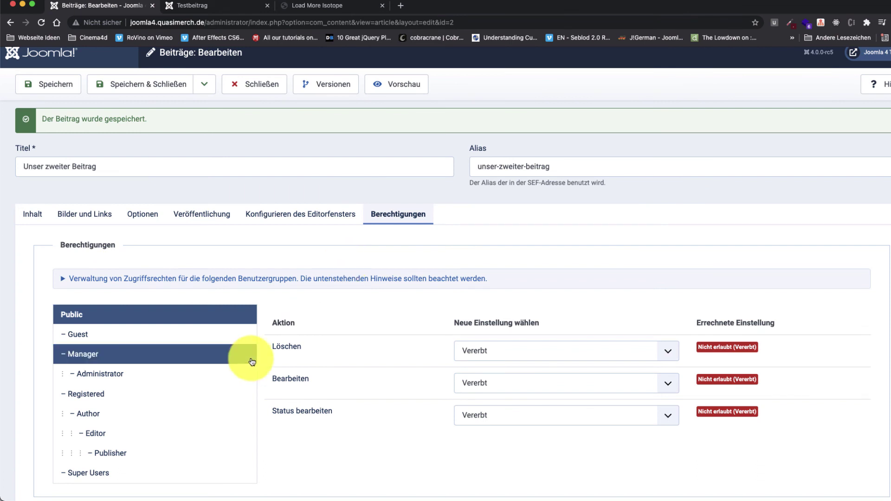
scroll(243, 355, "down", 4)
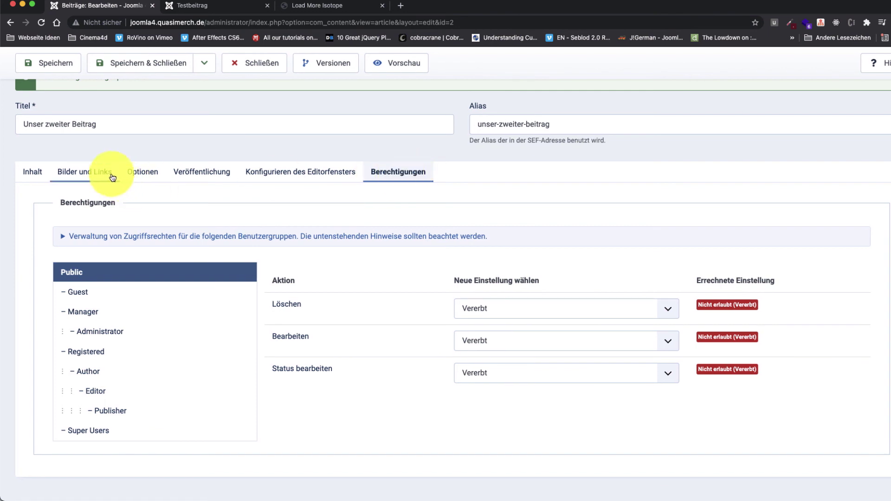
Step: Return to the article's Inhalt view, then save and close Unser zweiter Beitrag
left_click(32, 171)
scroll(223, 292, "up", 2)
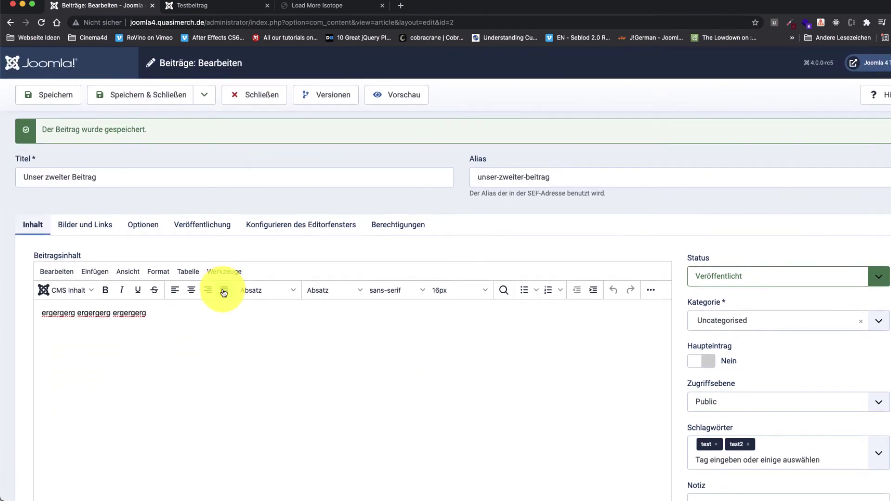
left_click(161, 98)
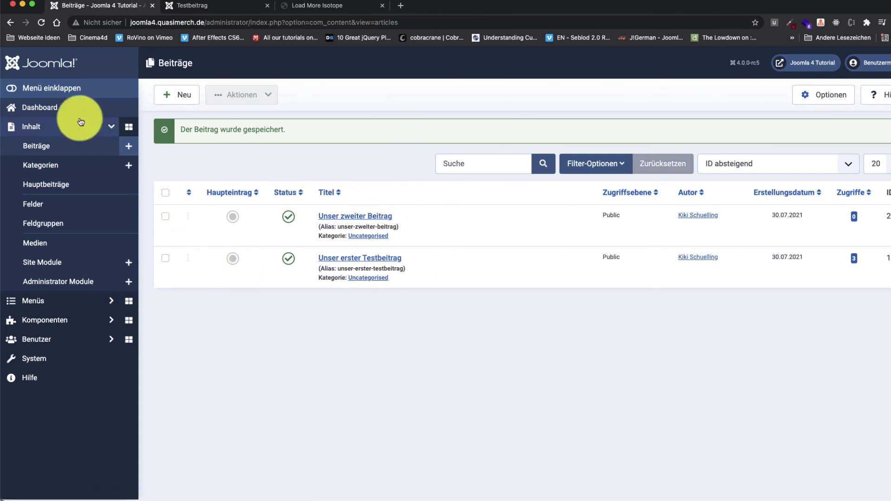
Step: Check the Main Menu links on the published Testbeitrag page and return to the administration
left_click(213, 7)
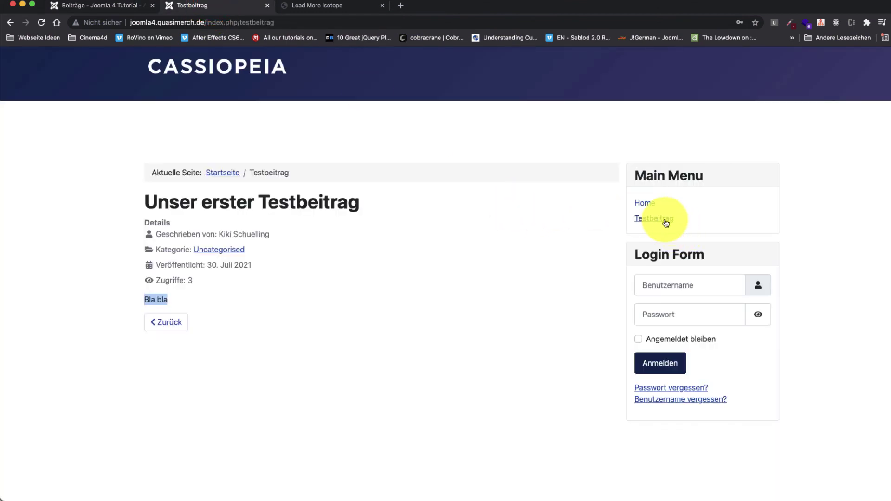
left_click(99, 10)
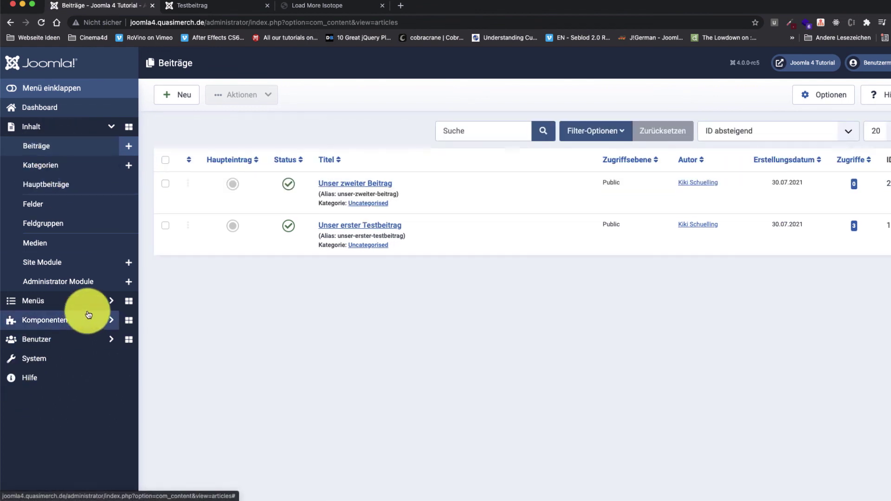
Step: Create a new entry in the Main Menu and title it Beitrag 2
left_click(113, 300)
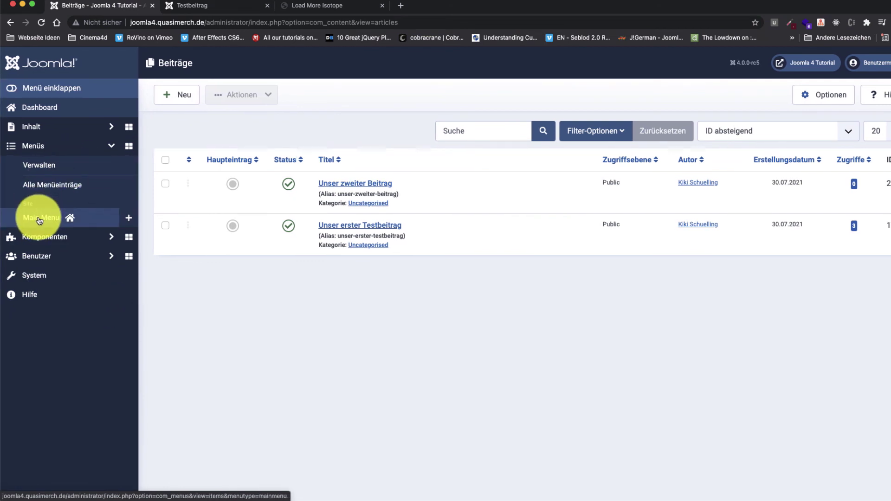
left_click(39, 219)
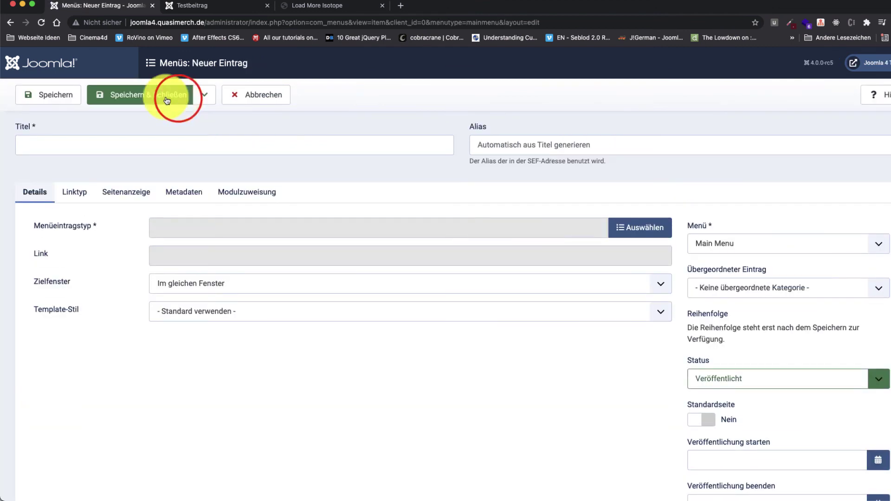
left_click(282, 98)
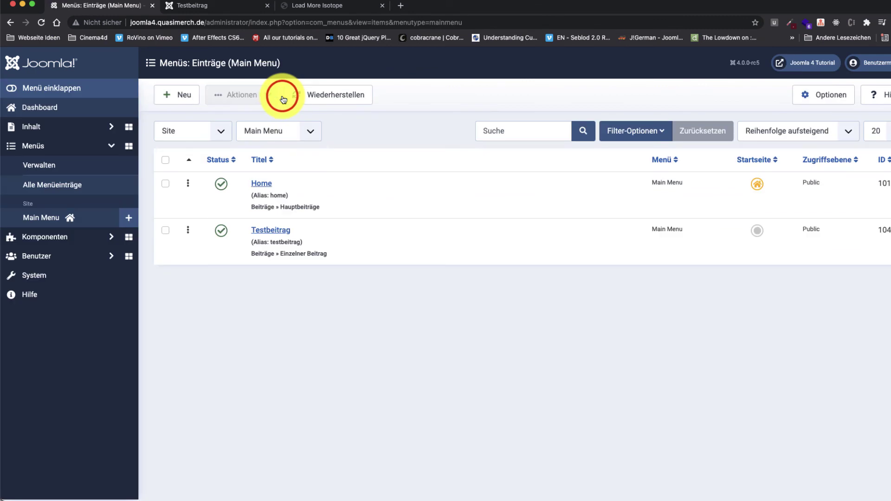
left_click(127, 218)
left_click(49, 142)
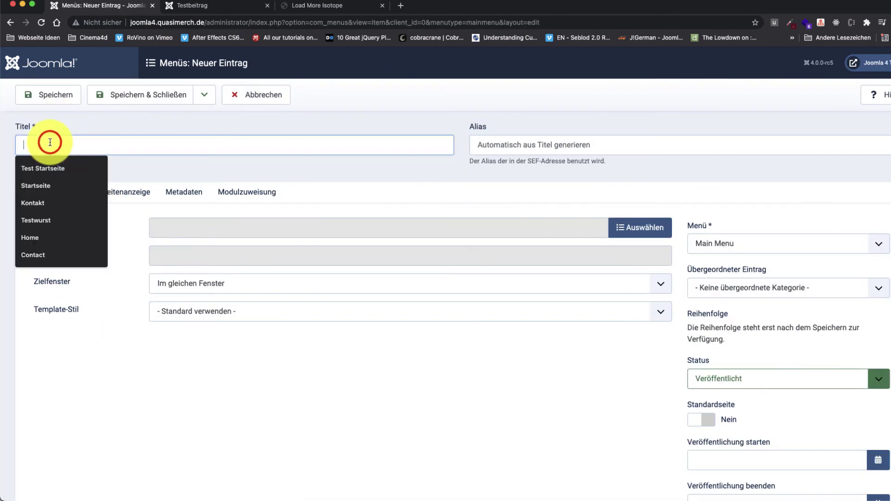
type("Beitrag 2")
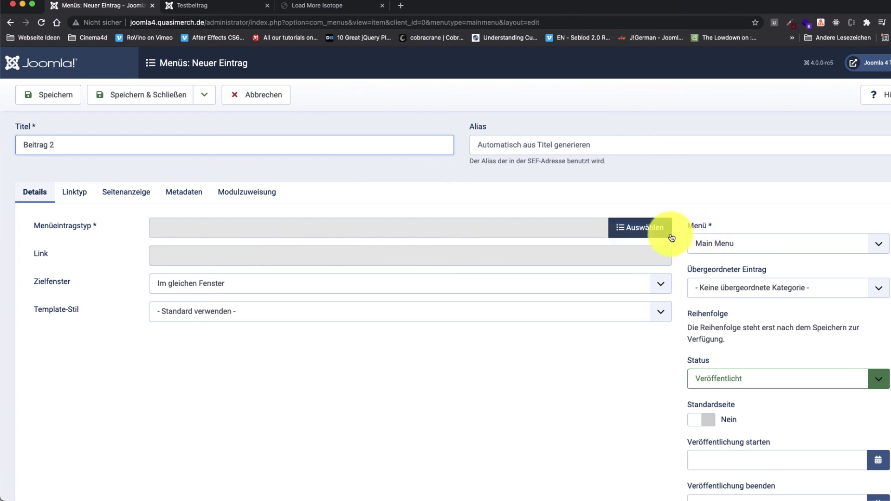
Step: Set the menu entry's Menüeintragstyp to Einzelner Beitrag from the Beiträge group
left_click(647, 228)
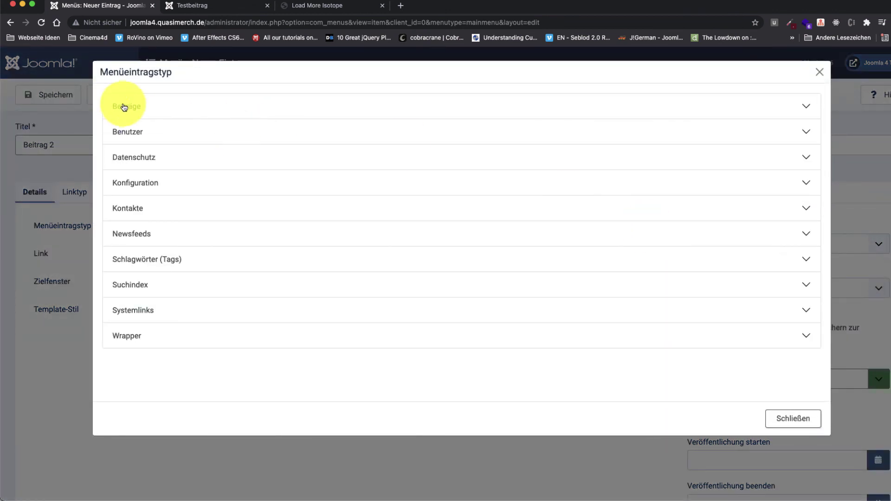
left_click(808, 111)
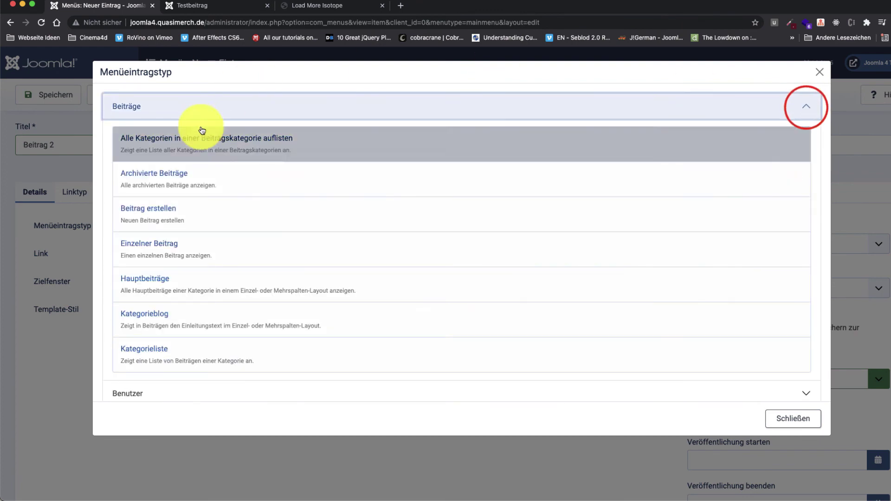
left_click(160, 241)
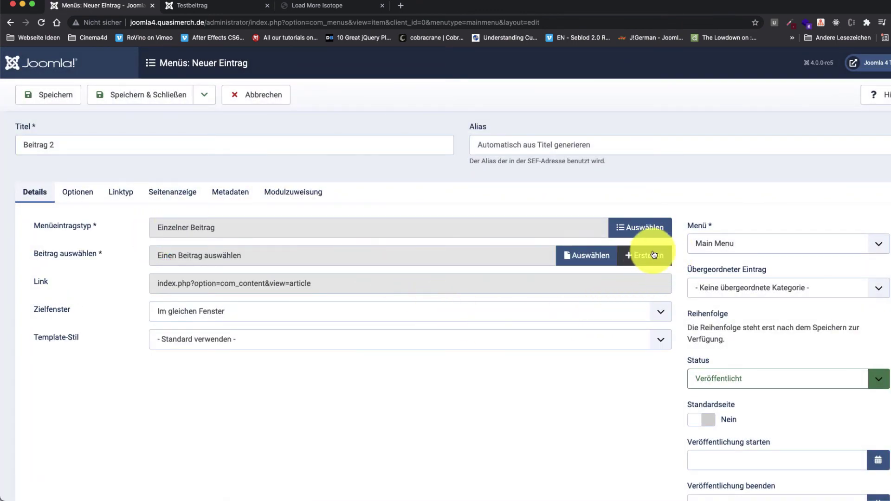
Step: Assign the article Unser zweiter Beitrag to the menu entry and save the entry
left_click(579, 254)
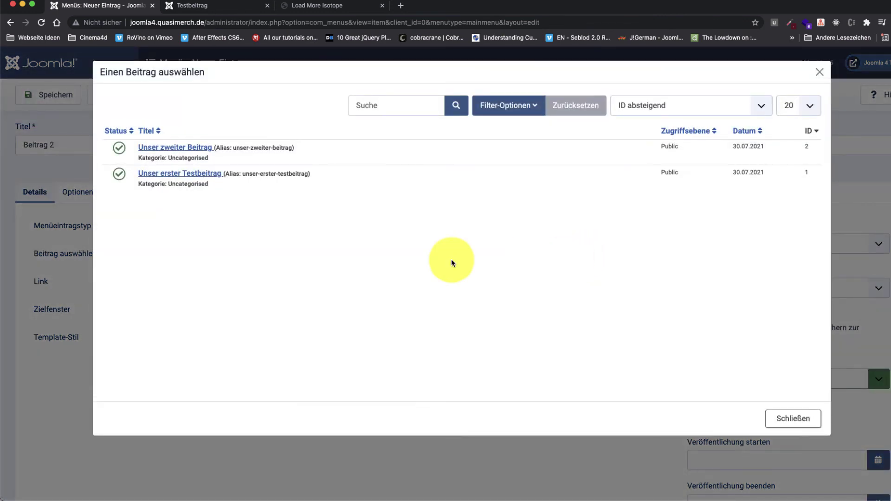
left_click(162, 149)
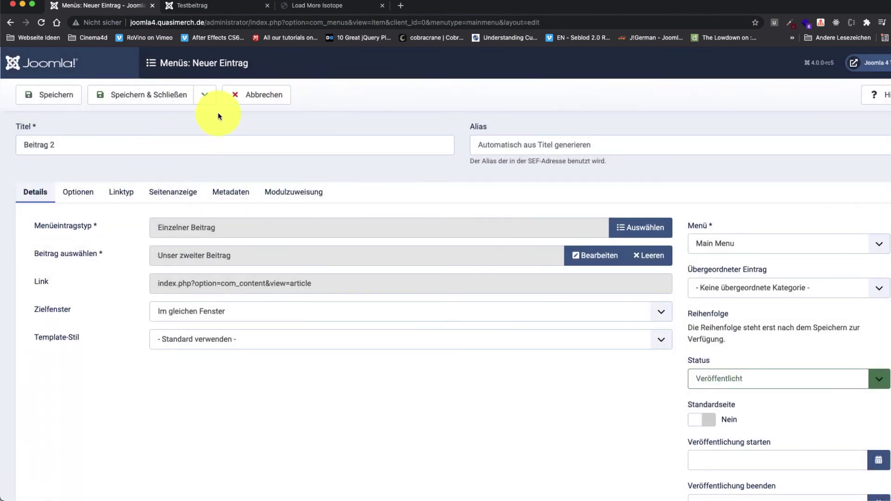
left_click(47, 94)
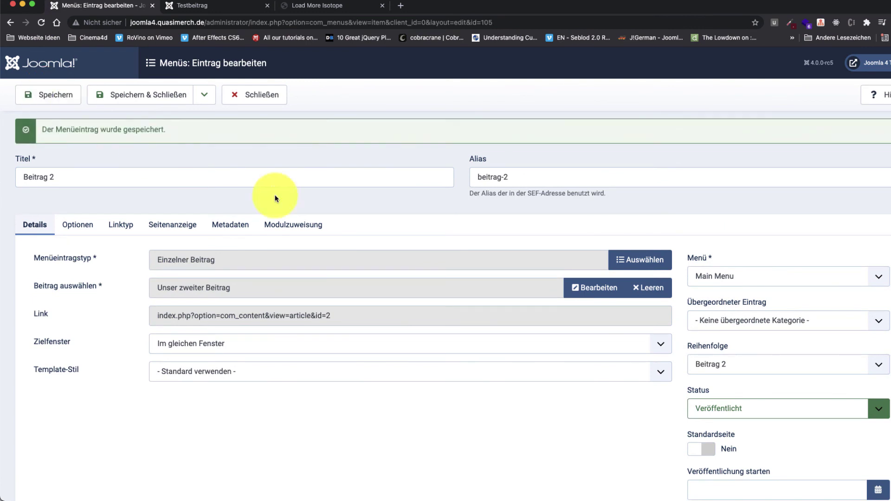
Step: Change the menu entry's alias to beitrag-2-kiki-url and save the entry
left_click_drag(557, 179, 478, 178)
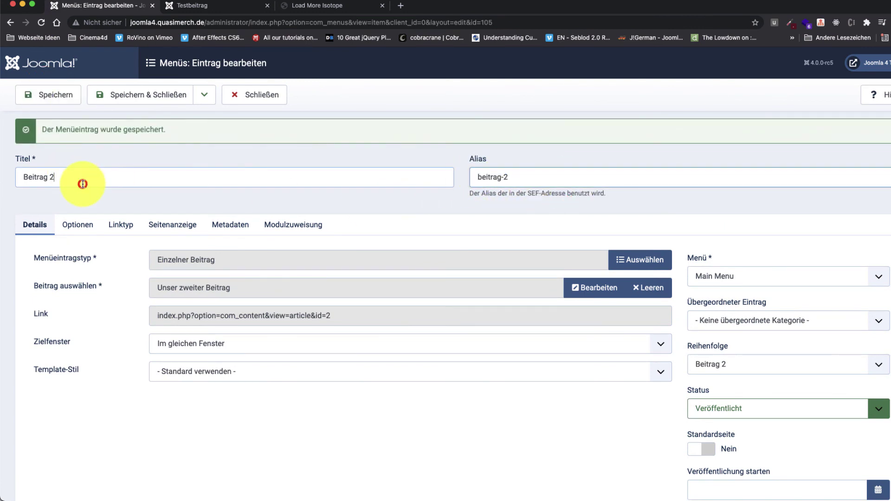
left_click_drag(82, 182, 1, 179)
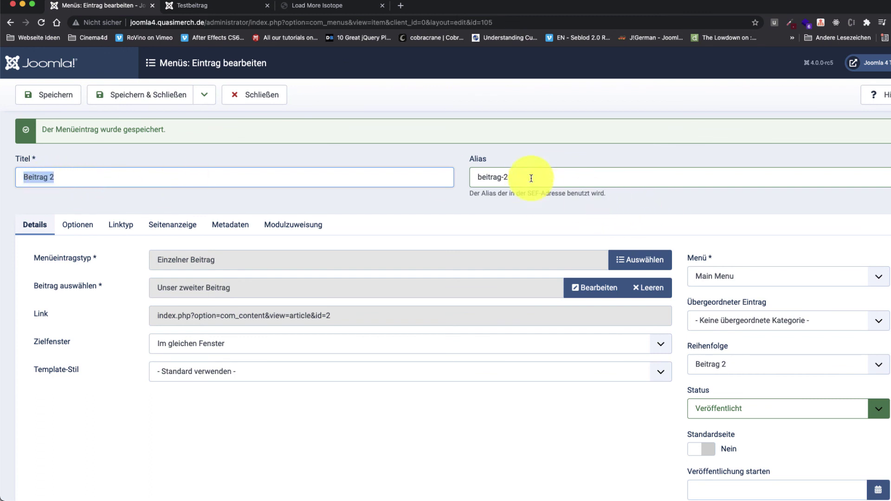
type("-kiki-ur")
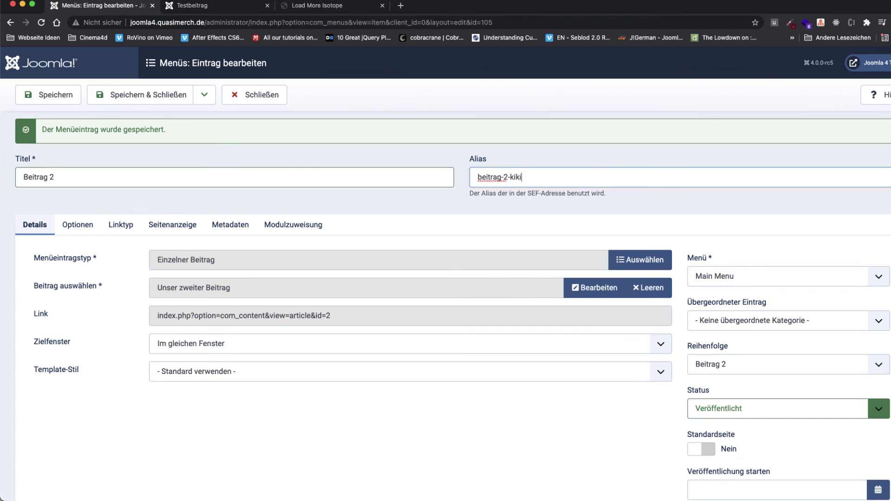
triple_click(527, 176)
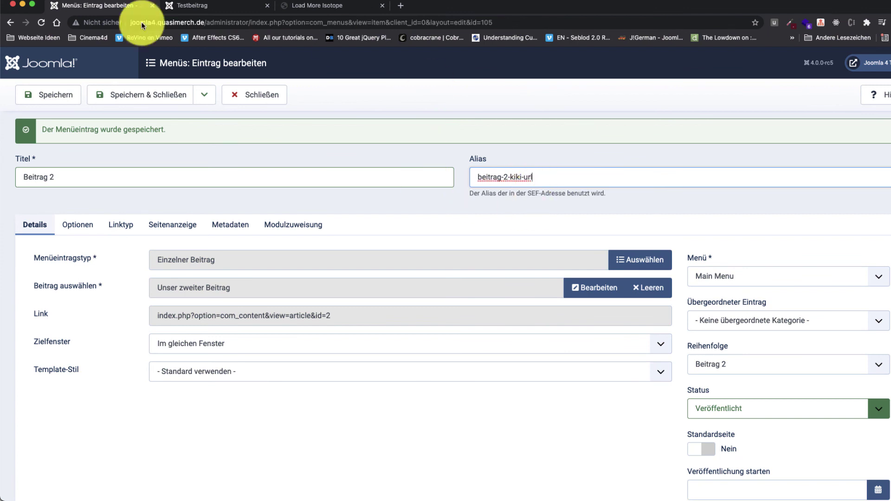
left_click(64, 95)
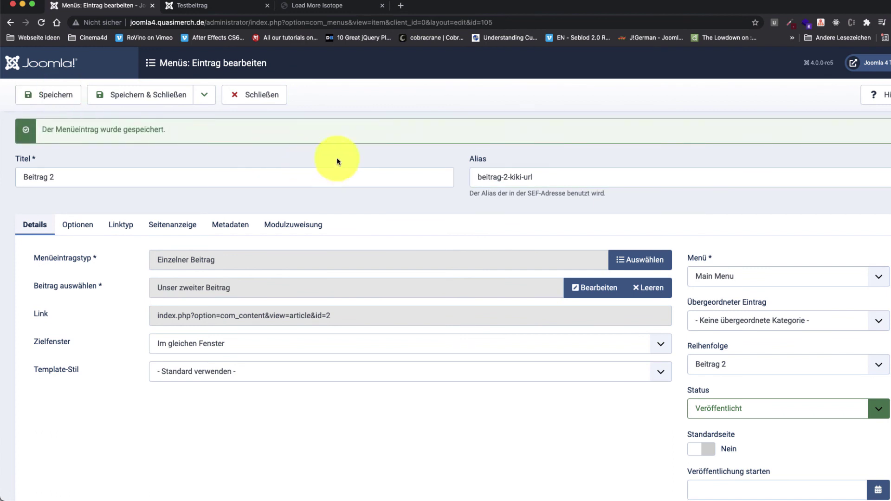
triple_click(109, 176)
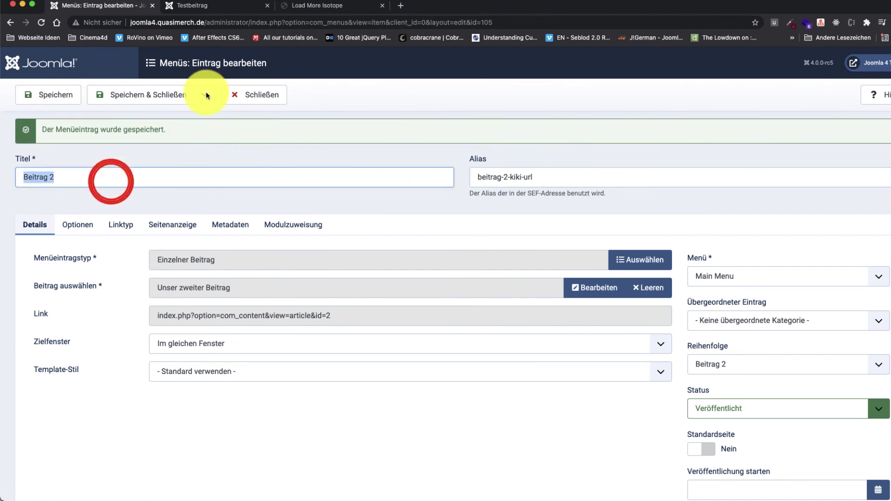
Step: Reload the published site, open Beitrag 2 from the Main Menu and examine the alias in its page address
left_click(210, 7)
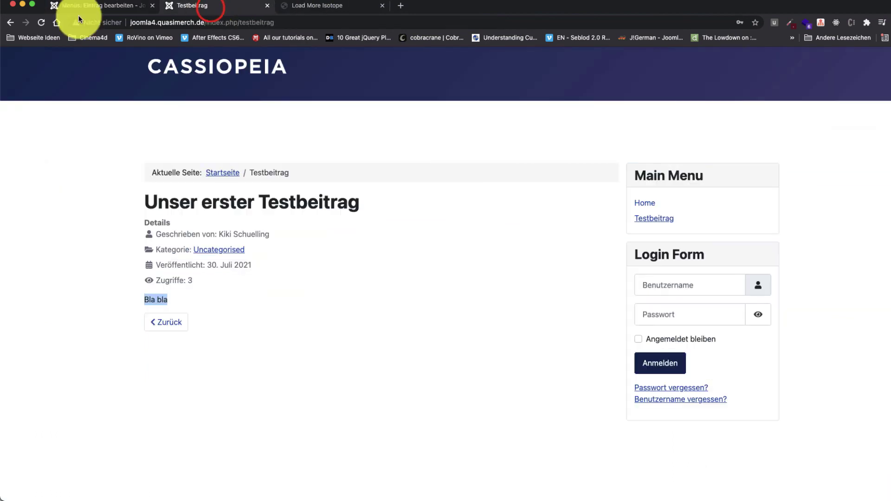
left_click(41, 23)
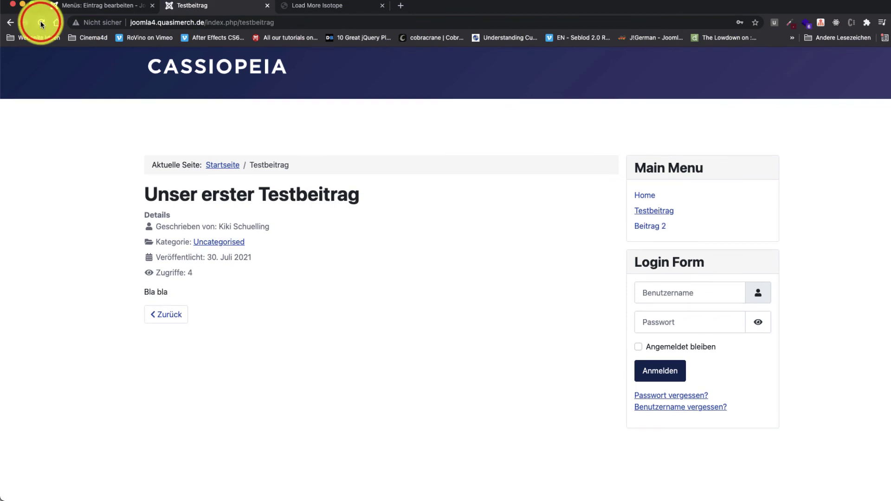
left_click(647, 227)
left_click(304, 21)
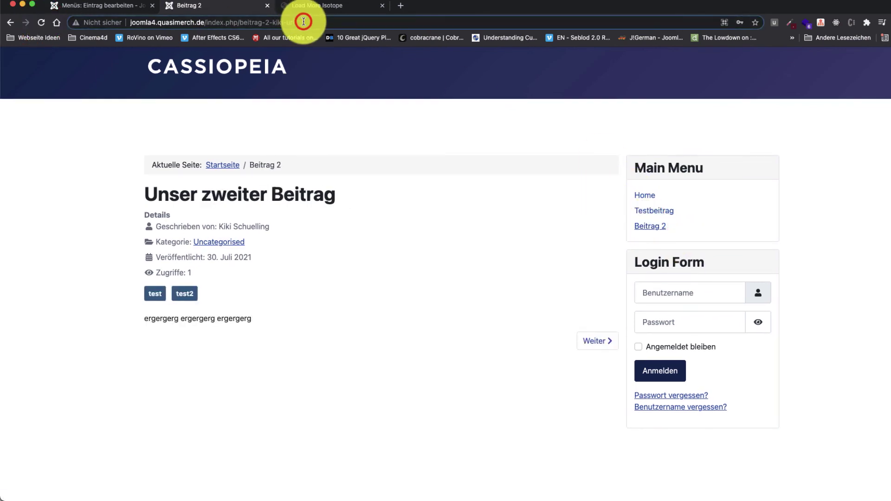
left_click_drag(303, 22, 239, 25)
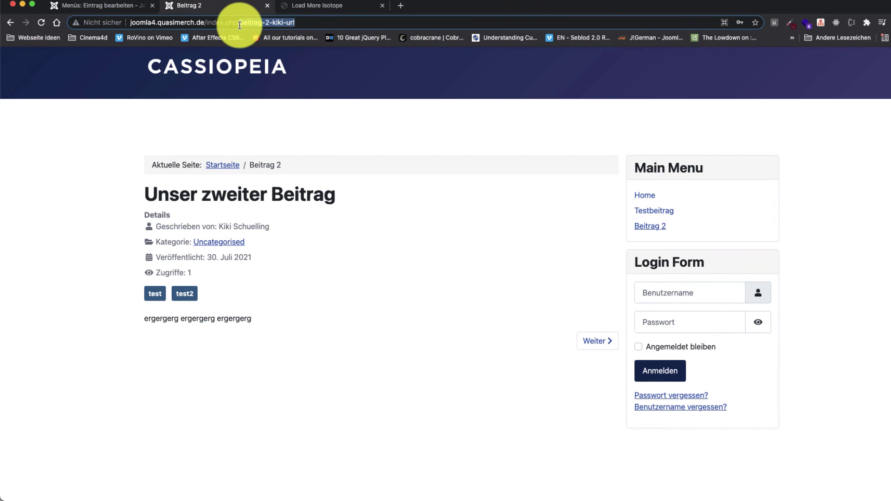
Step: Return to the administration and save and close the Beitrag 2 menu entry
left_click(96, 7)
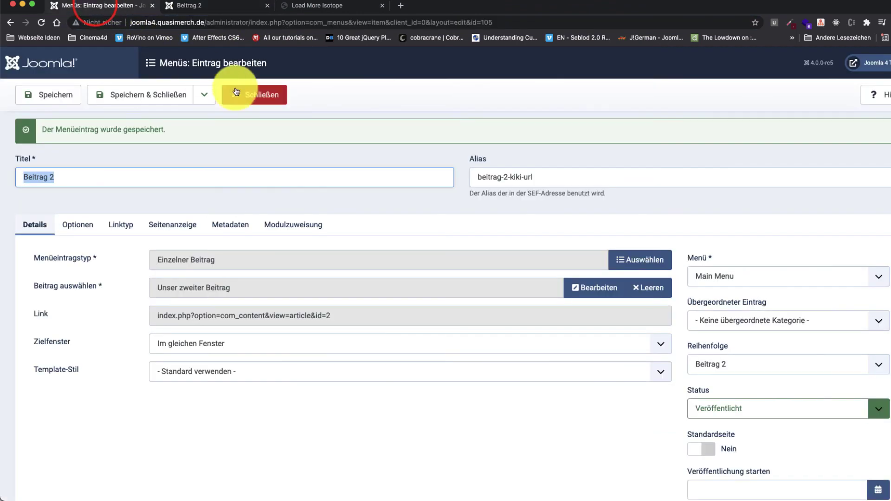
left_click(117, 94)
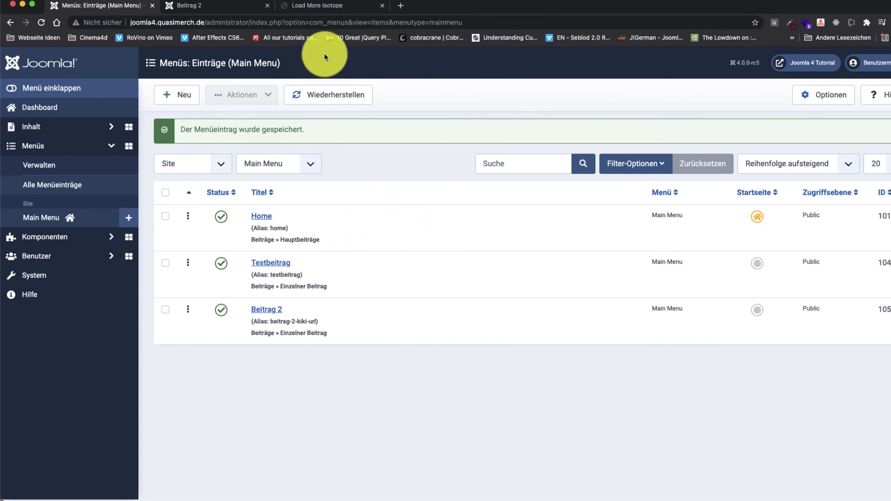
Step: Check the Testbeitrag, Home and Beitrag 2 links in the published site's Main Menu, ending on the Testbeitrag page
left_click(185, 6)
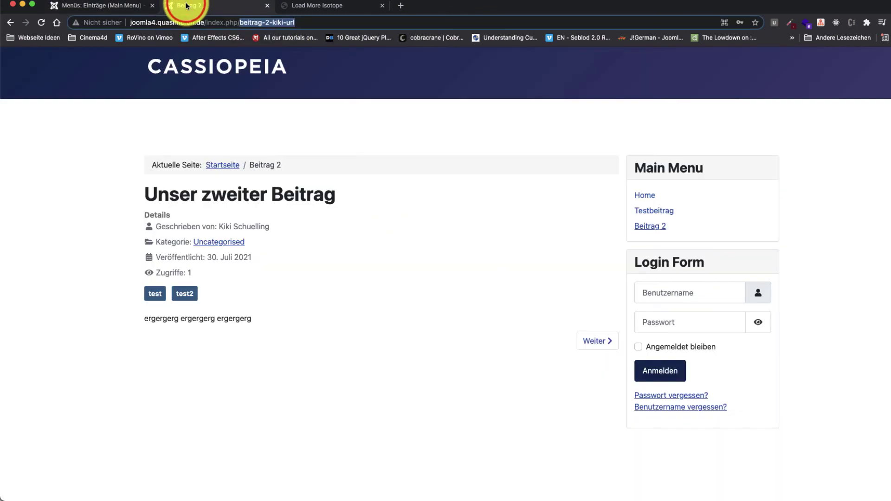
left_click(654, 215)
left_click(640, 196)
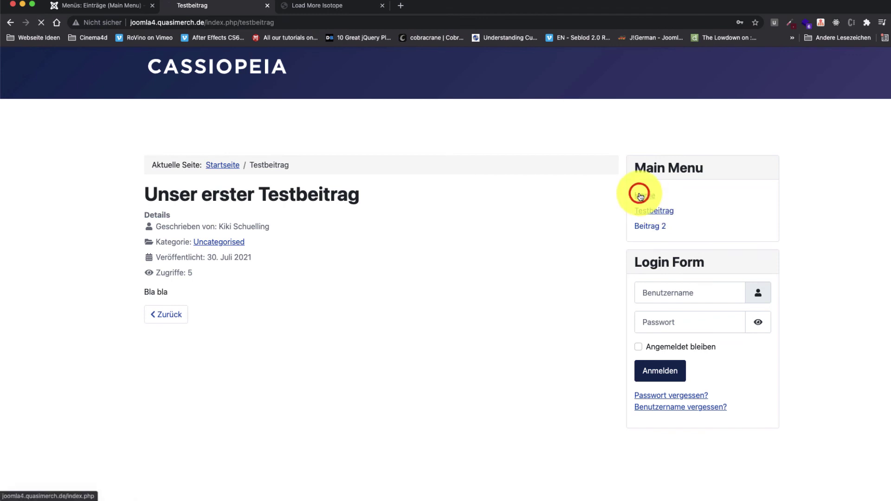
left_click(652, 228)
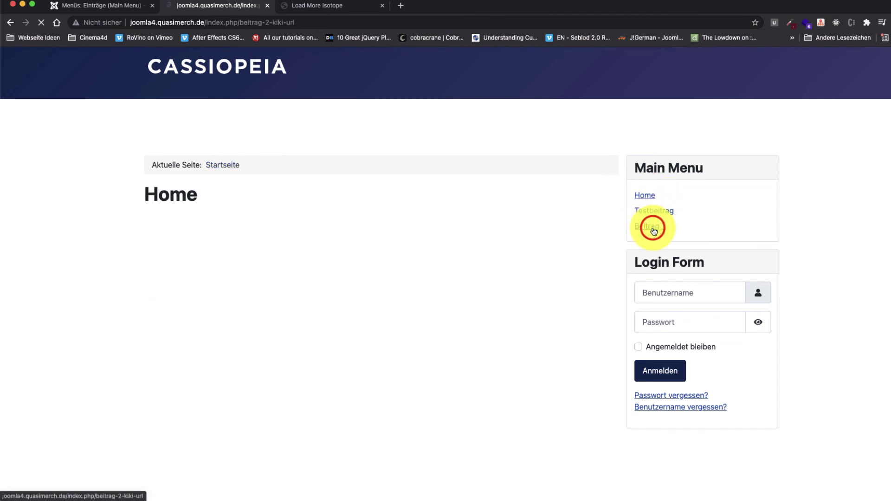
left_click(656, 214)
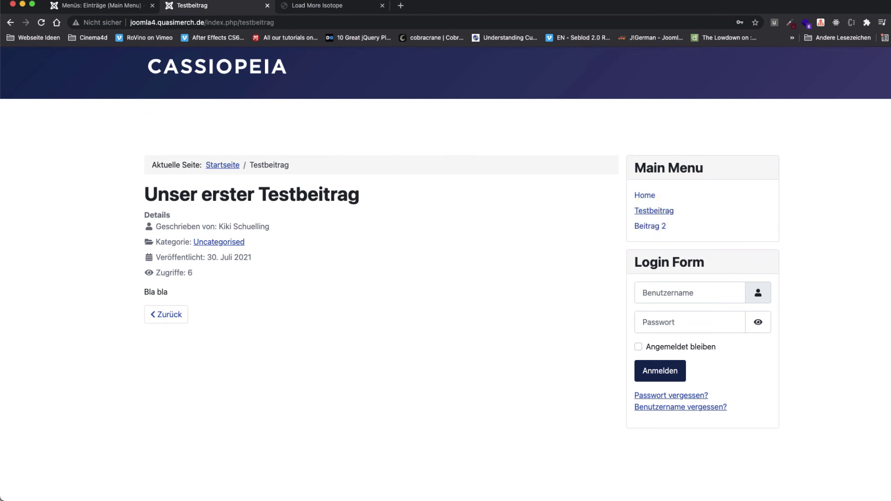
key("super+Tab")
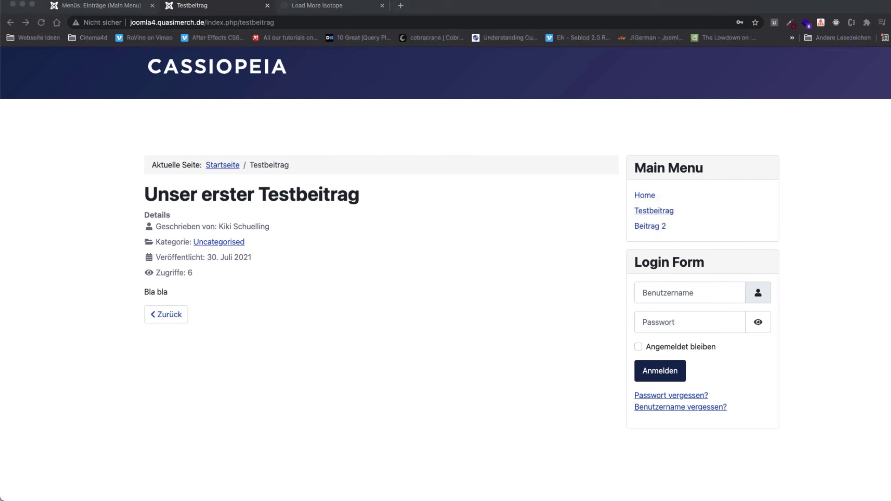